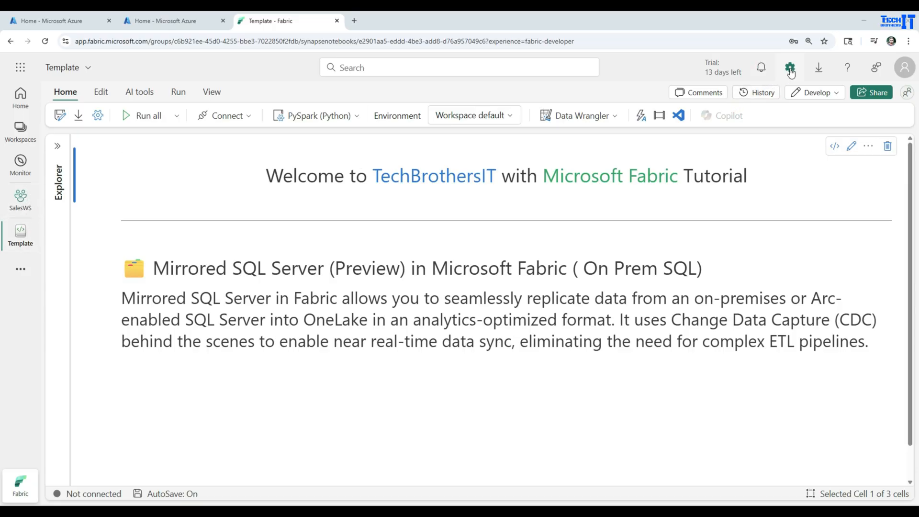
Step: Show Fabric's download options, including Data Gateway, and open the installed On-premises data gateway app
left_click(820, 70)
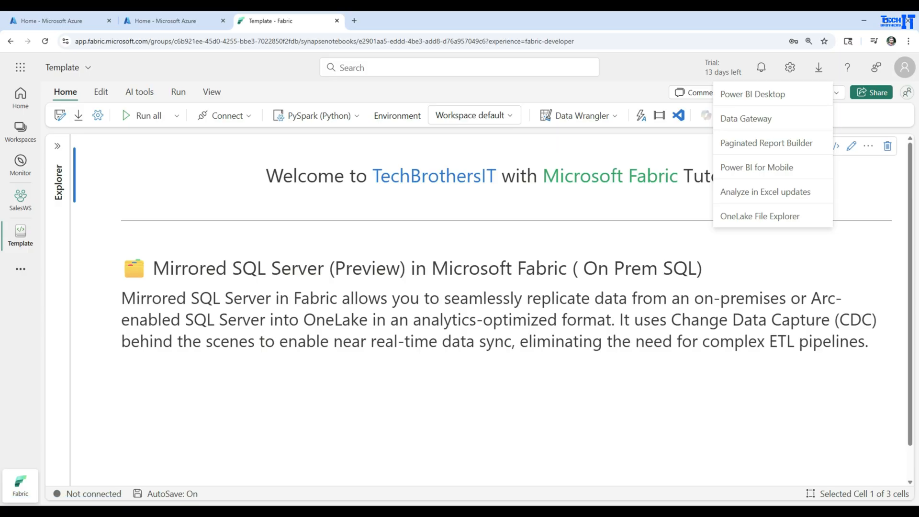
left_click_drag(97, 515, 95, 464)
key("super")
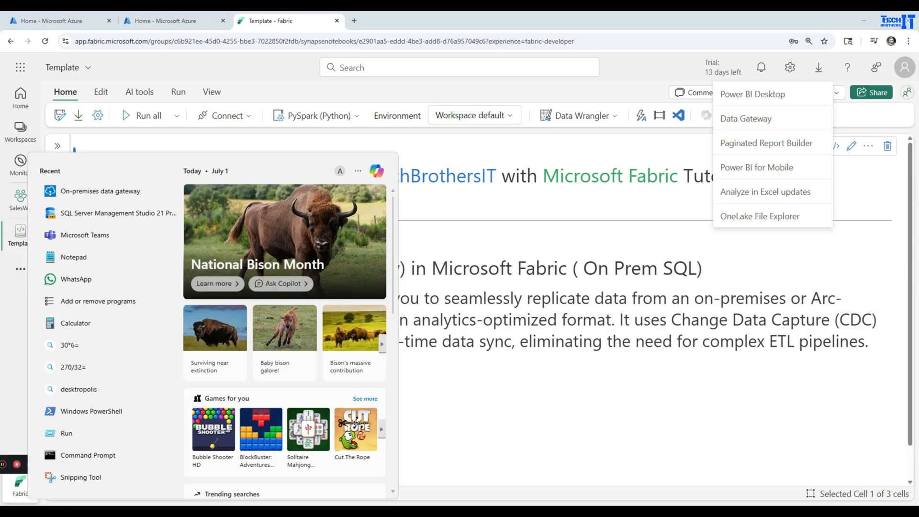
type("g")
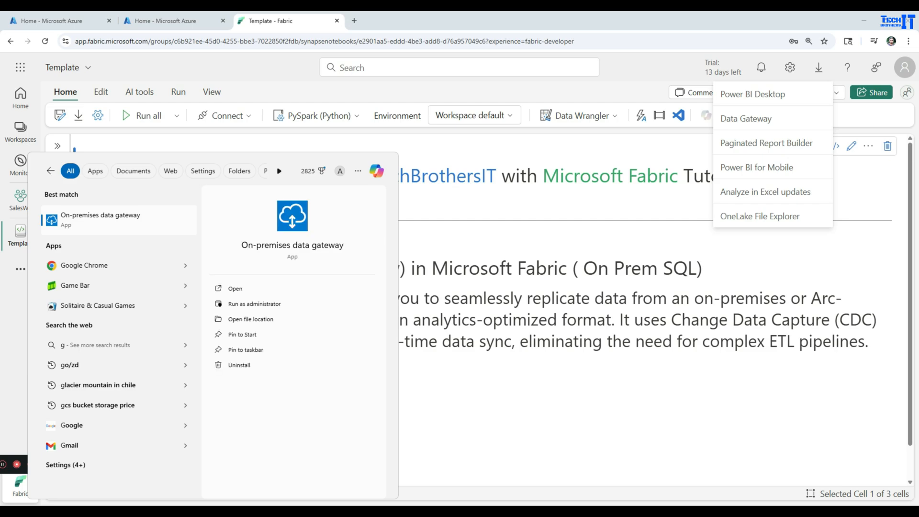
key("Return")
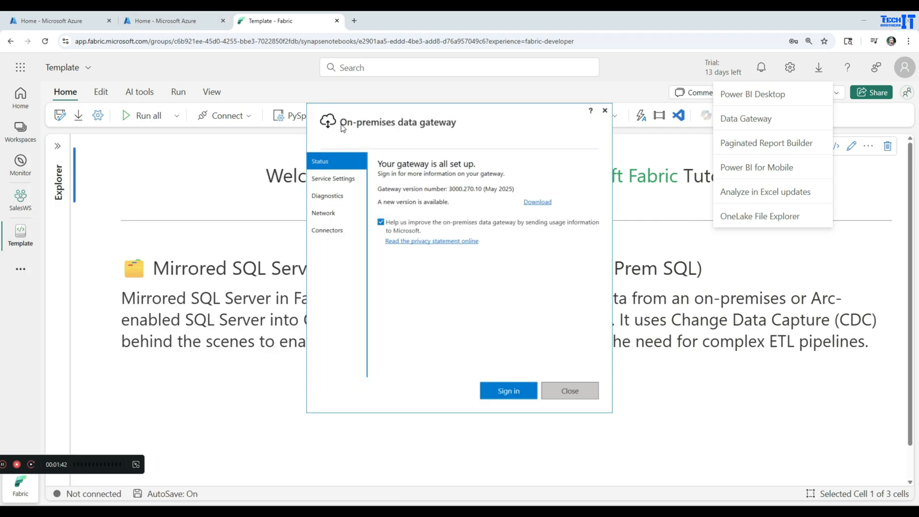
Step: Start signing in to the gateway, copy the account e-mail from the Fabric profile, and return to the gateway's e-mail prompt
left_click(506, 395)
left_click(433, 184)
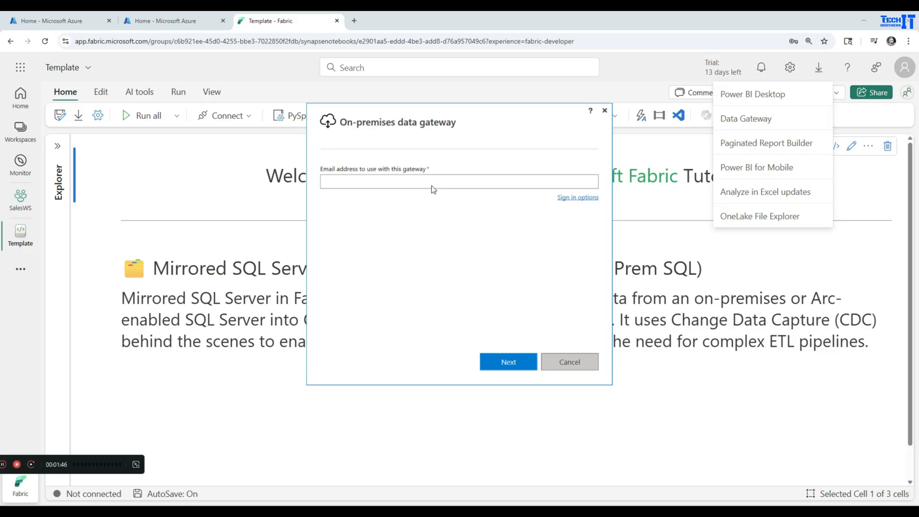
left_click(645, 68)
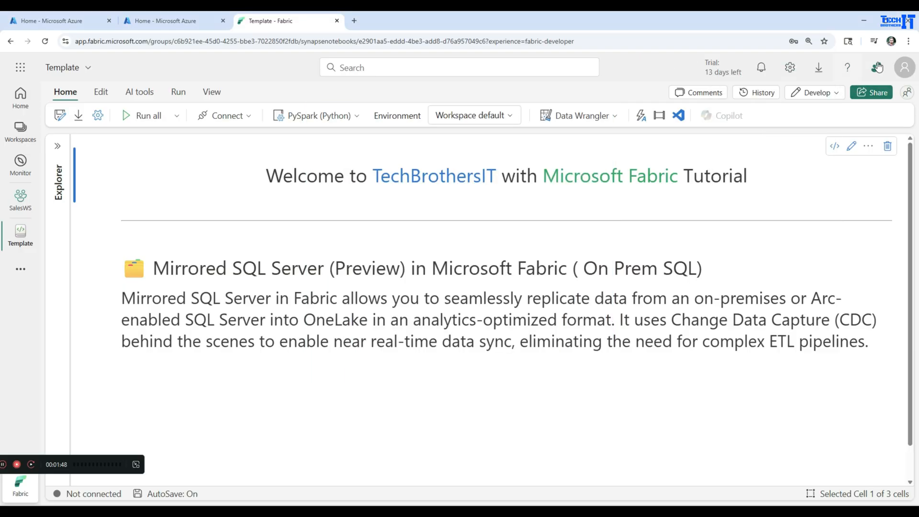
left_click(907, 70)
mouse_move(824, 140)
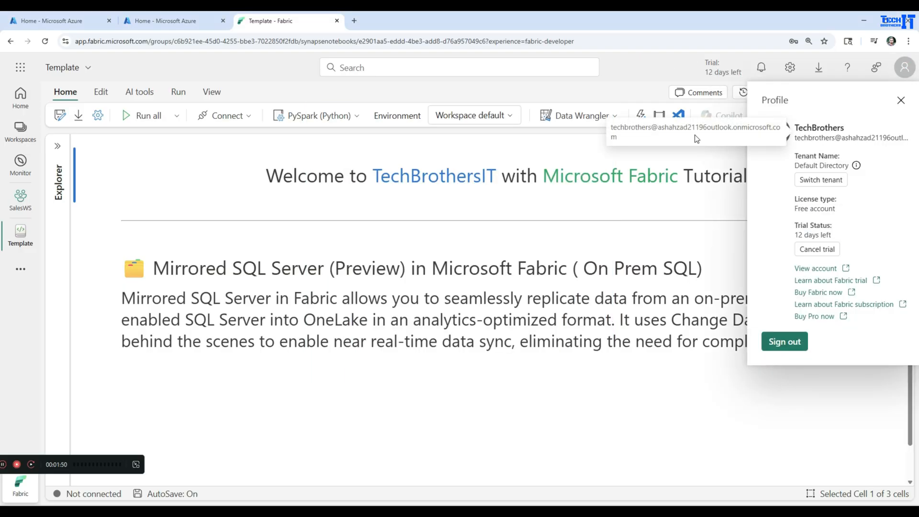
triple_click(612, 129)
right_click(611, 128)
left_click(624, 138)
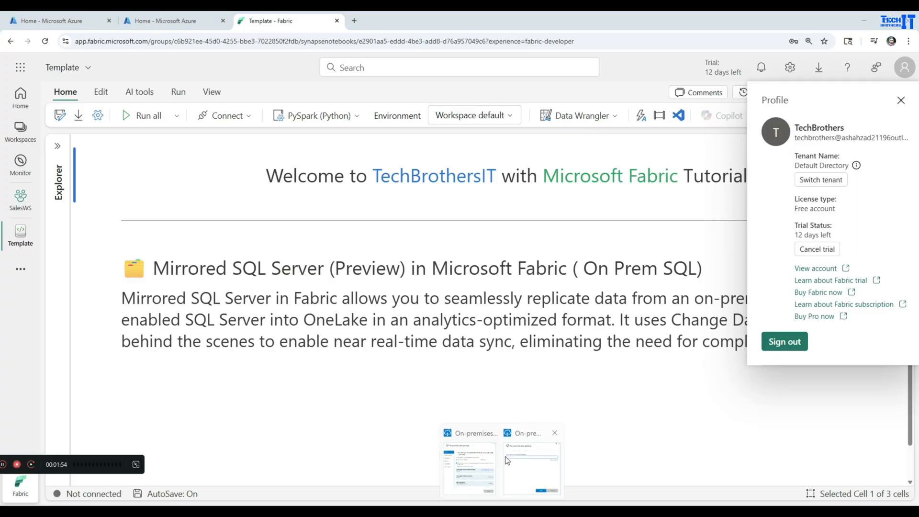
left_click(519, 466)
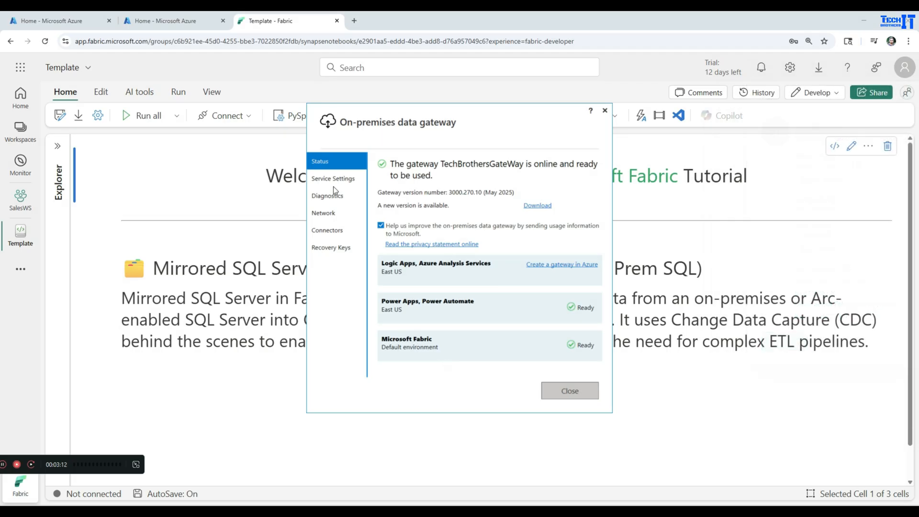
Step: Review the gateway's service settings, diagnostics, network, connectors, recovery keys and status, and close the gateway app
left_click(326, 182)
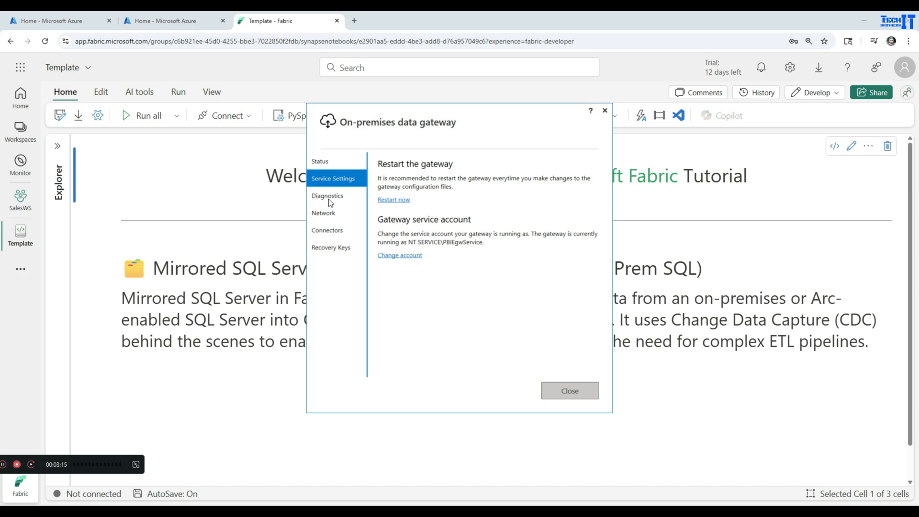
left_click(329, 200)
left_click(336, 217)
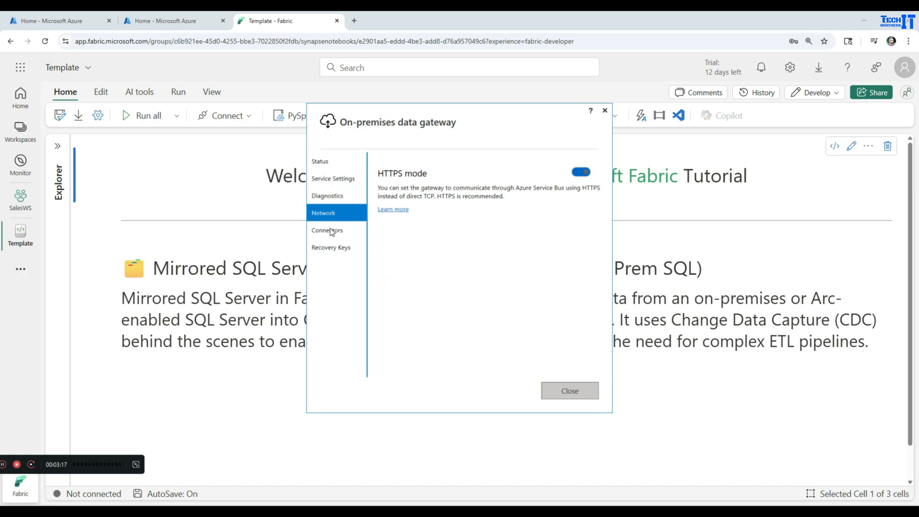
left_click(331, 233)
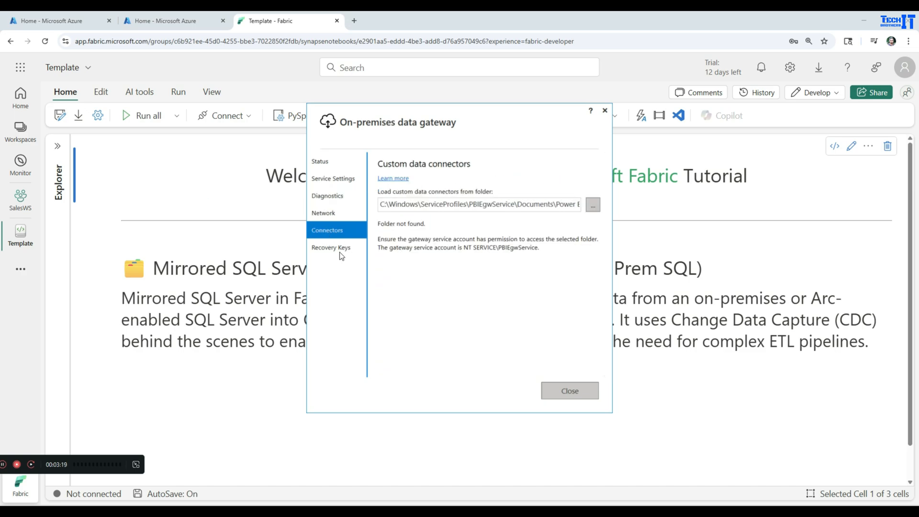
left_click(340, 249)
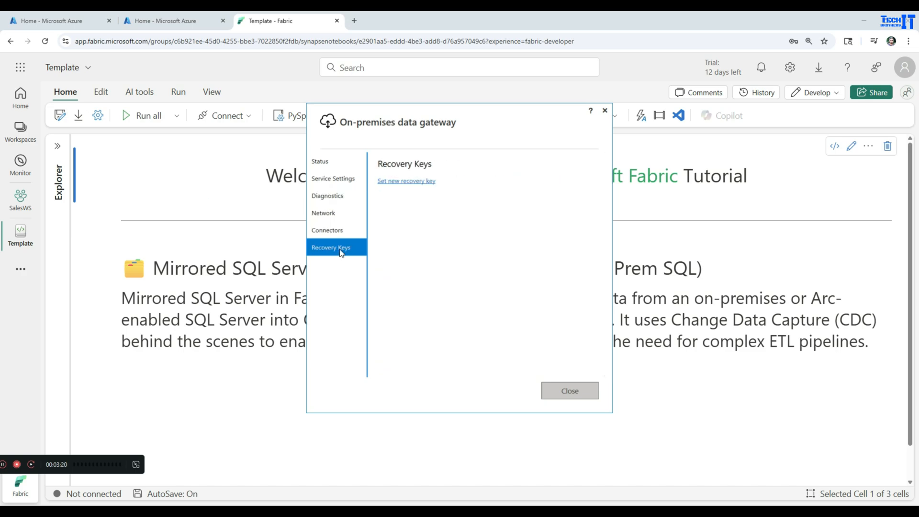
left_click(325, 163)
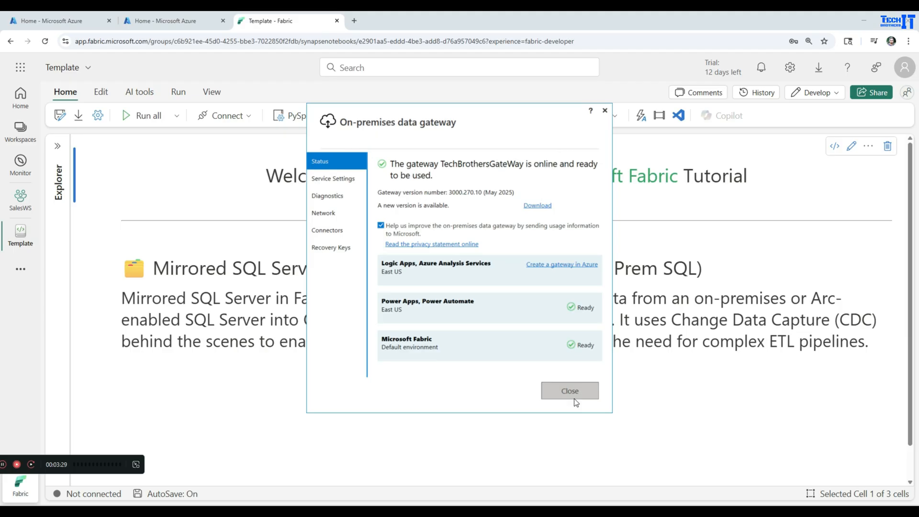
left_click(605, 110)
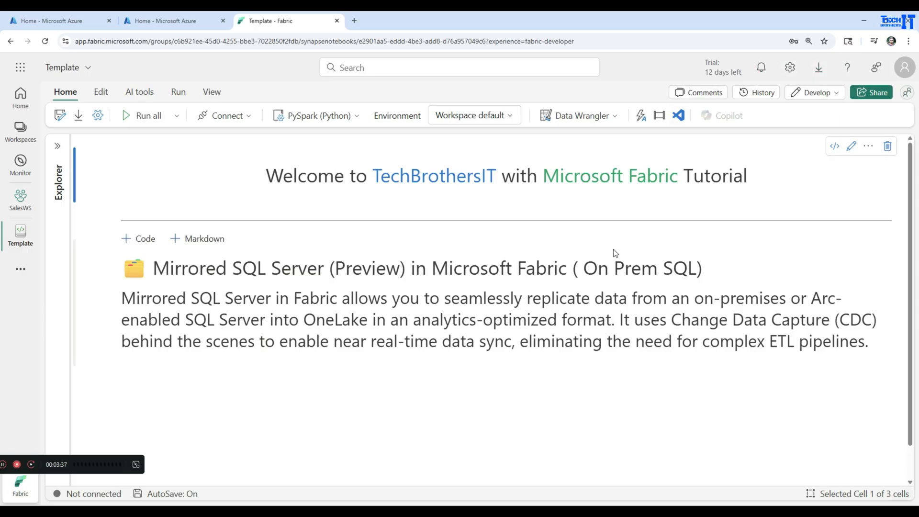
Step: In the SalesWS workspace, start a new Mirrored SQL Server (preview) item with SQL Server database as its source
left_click(19, 210)
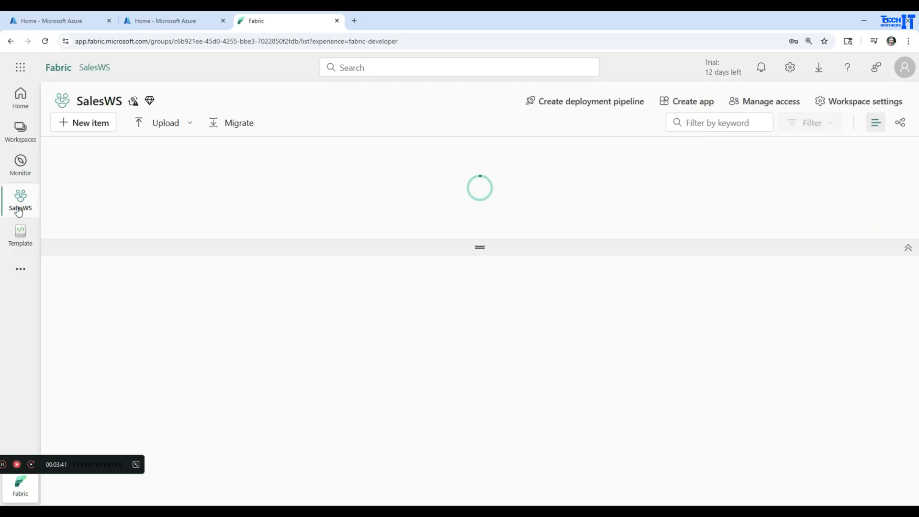
left_click(95, 125)
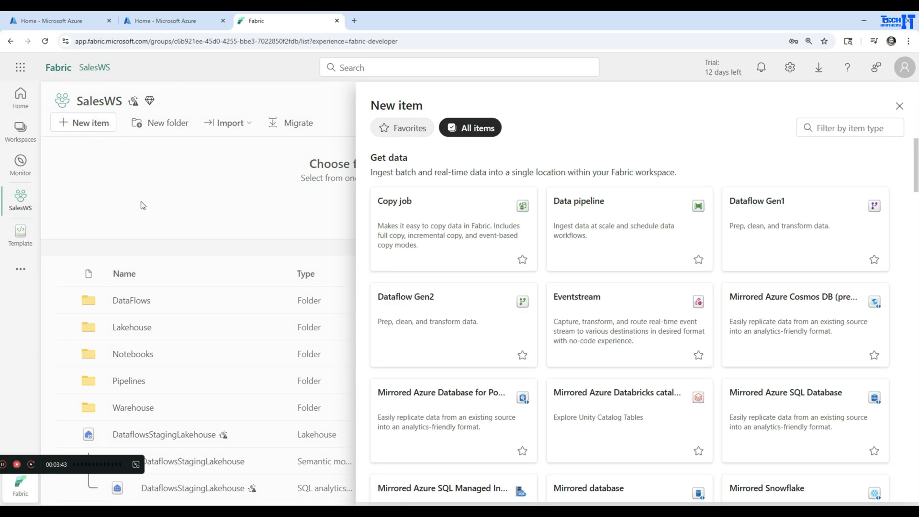
scroll(702, 271, "down", 7)
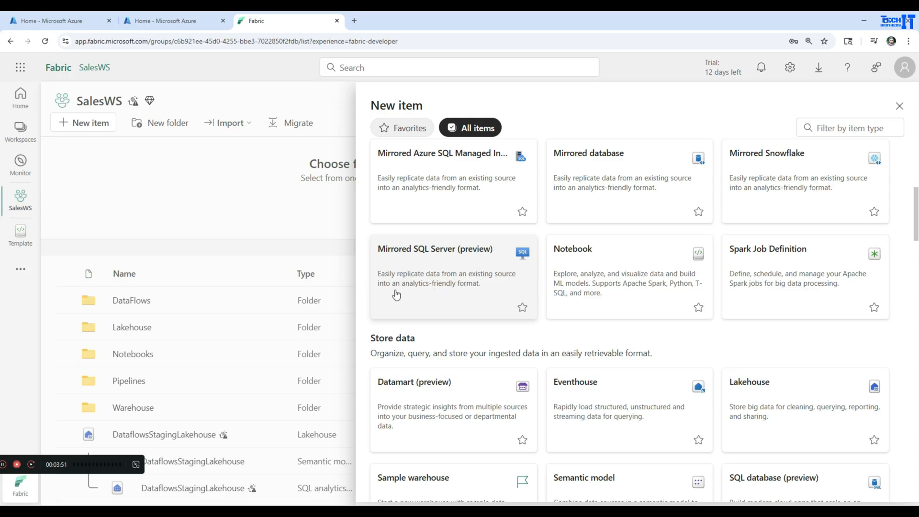
left_click(444, 289)
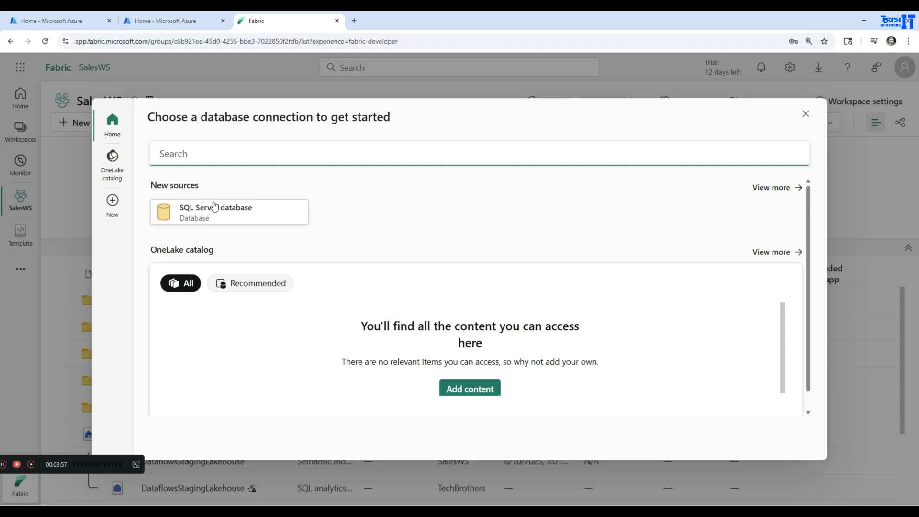
left_click(226, 214)
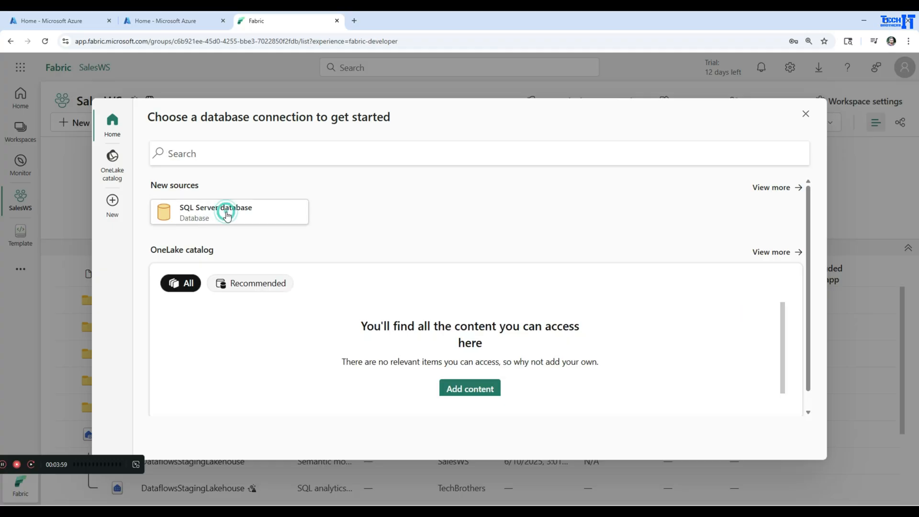
left_click(362, 177)
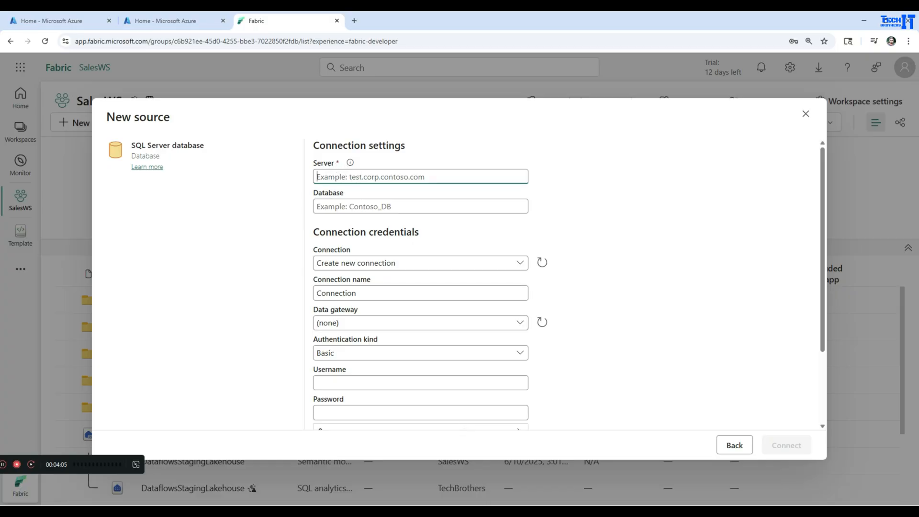
key("alt+Tab")
left_click(329, 88)
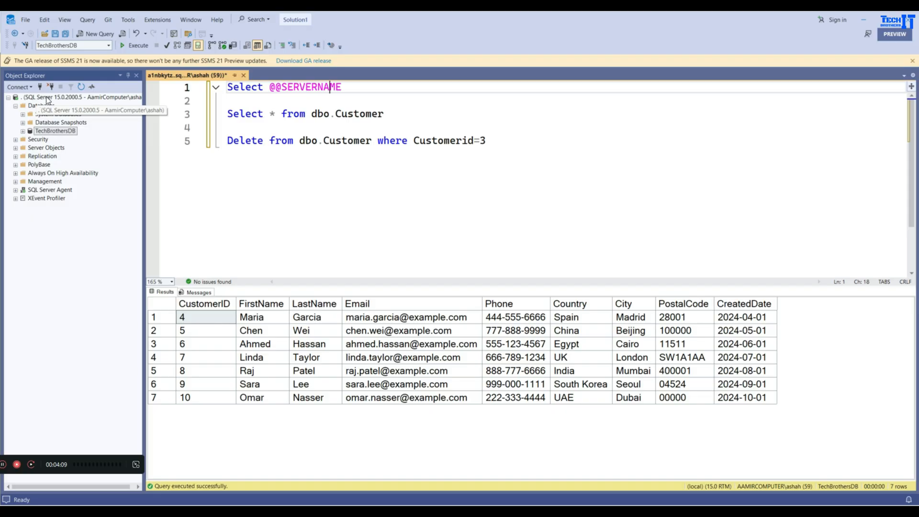
left_click_drag(145, 106, 211, 106)
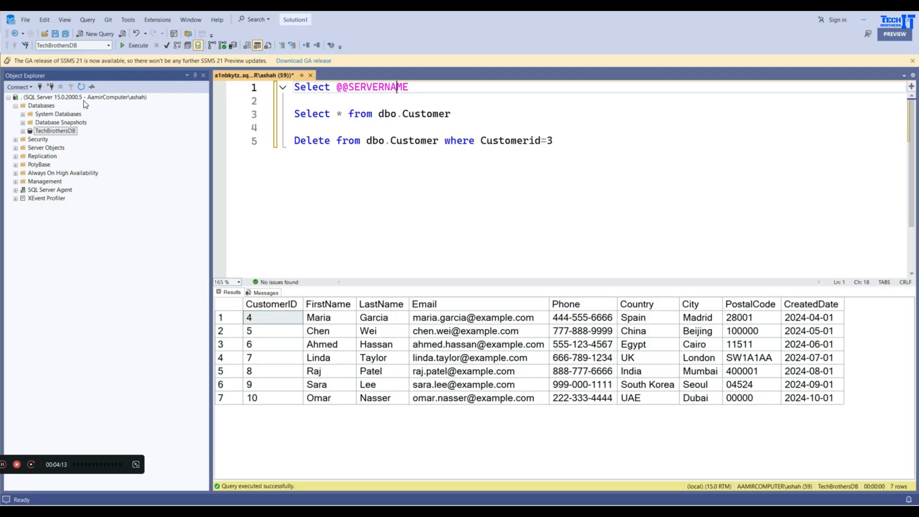
left_click_drag(408, 87, 238, 86)
left_click(139, 47)
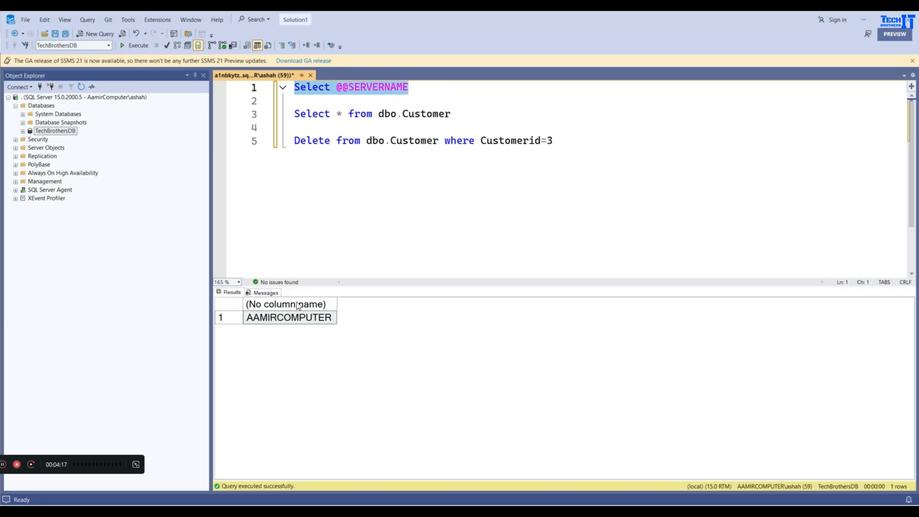
left_click(296, 325)
right_click(303, 319)
left_click(322, 327)
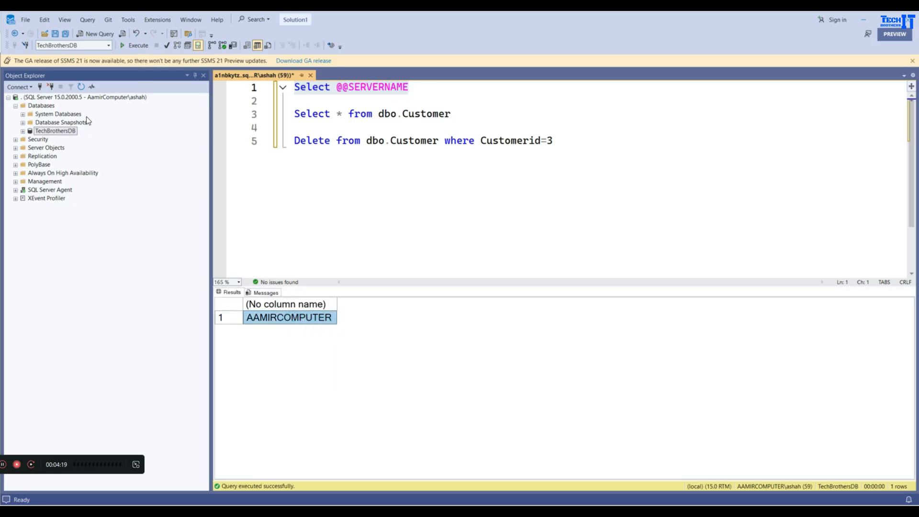
Step: Connect Object Explorer to the AAMIRCOMPUTER server using Windows Authentication and expand its databases to find TechBrothersDB
left_click(19, 87)
left_click(28, 96)
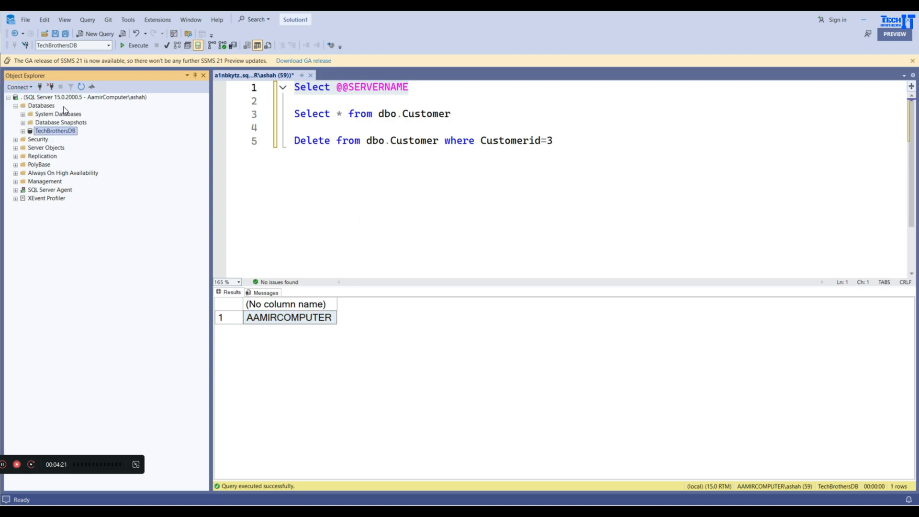
type(".")
key("ctrl+v")
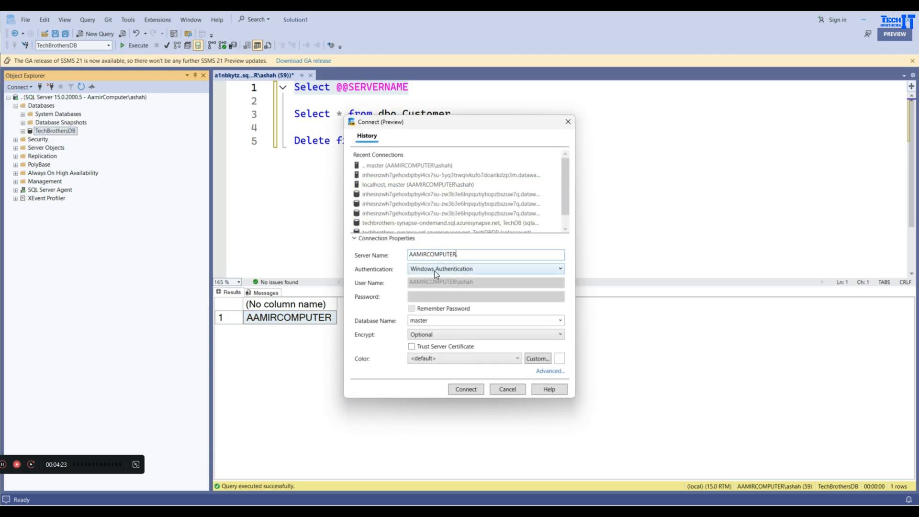
left_click(462, 252)
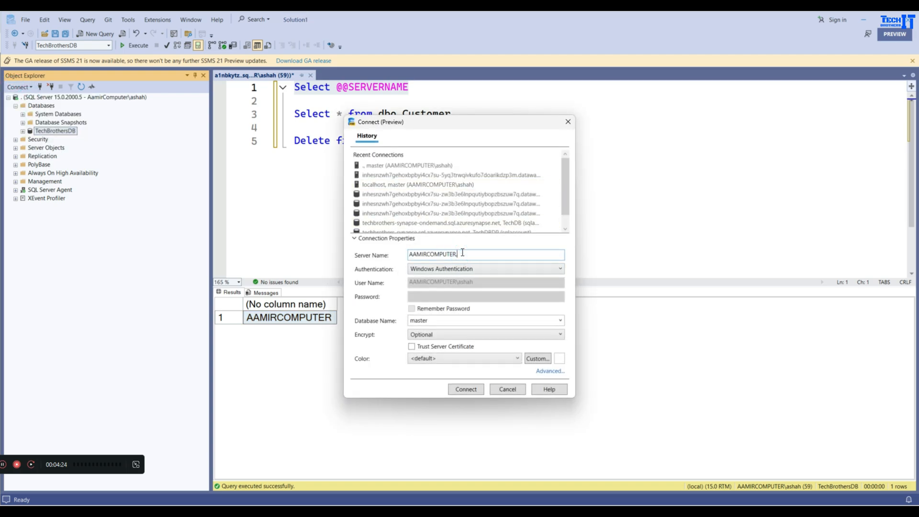
left_click(476, 393)
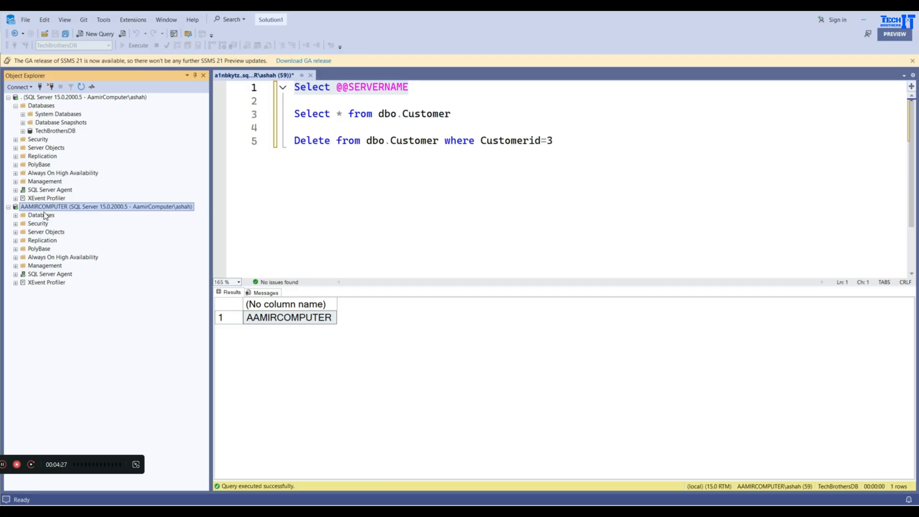
left_click(16, 216)
left_click(48, 239)
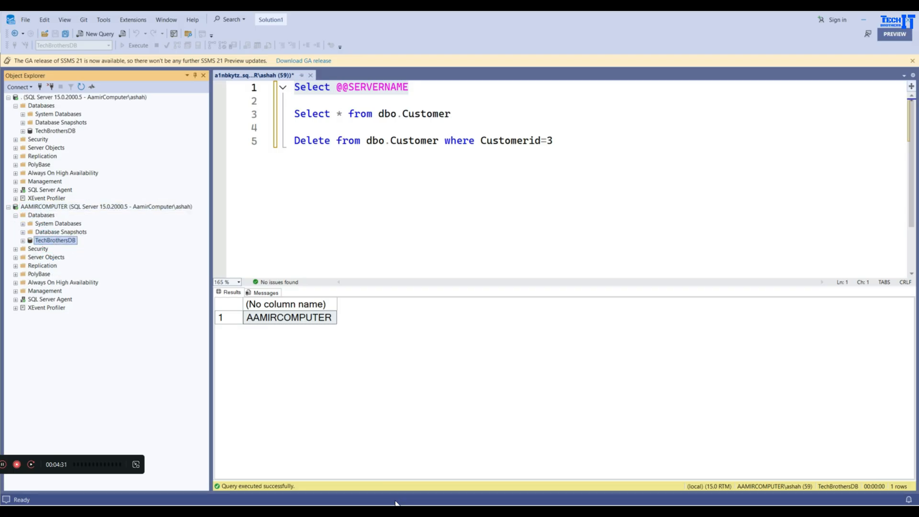
Step: Switch back to Fabric and set the new source's server to AAMIRCOMPUTER
mouse_move(422, 508)
left_click(410, 473)
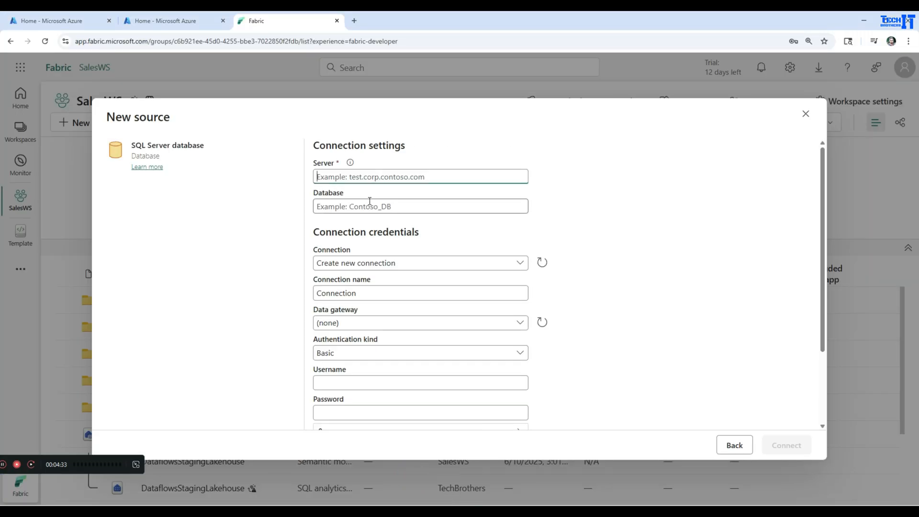
left_click(373, 178)
key("ctrl+v")
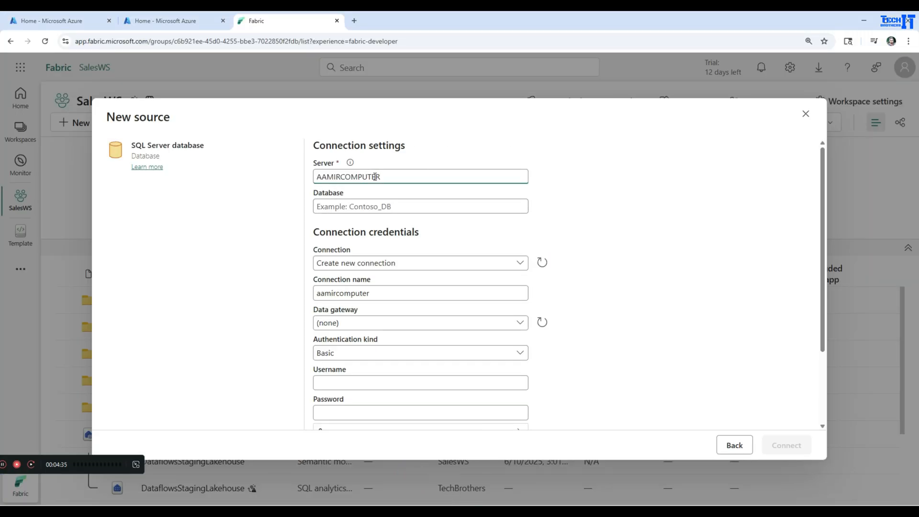
Step: Switch to SQL Server Management Studio and copy the name of the TechBrothersDB database under the AAMIRCOMPUTER server
left_click(366, 207)
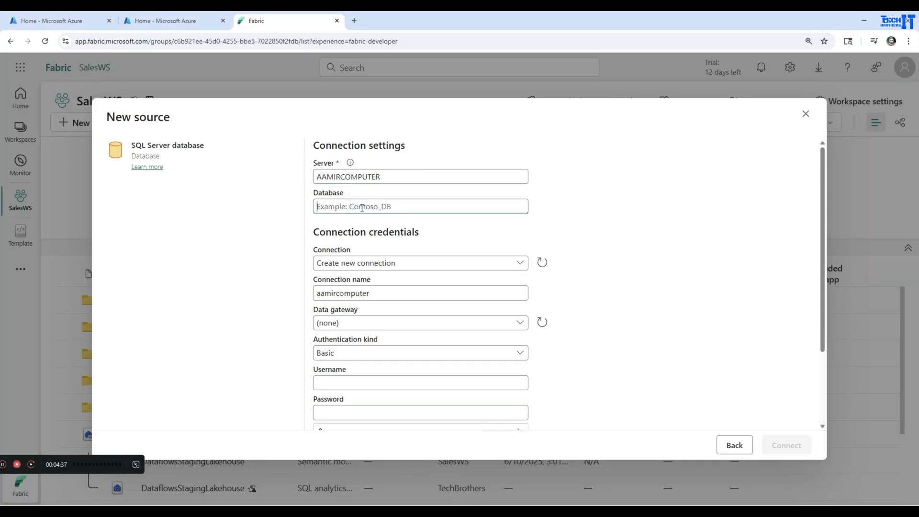
key("alt+Tab")
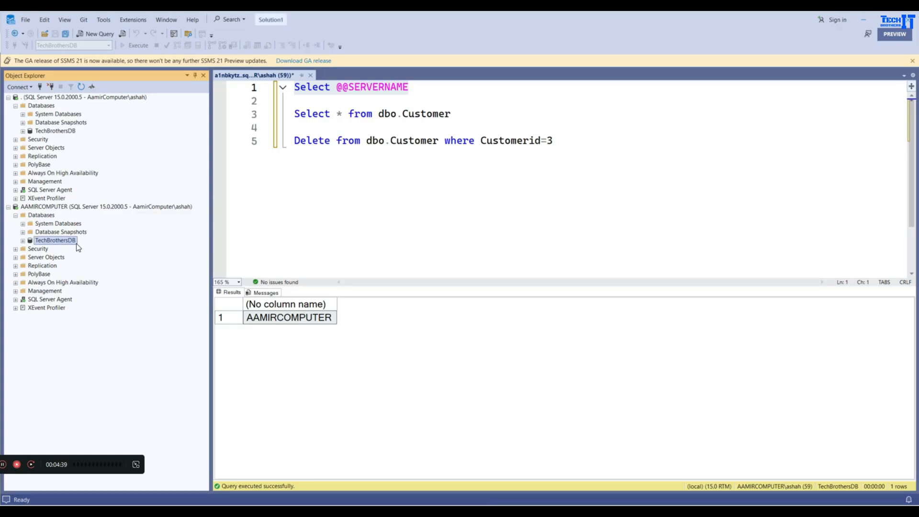
double_click(68, 243)
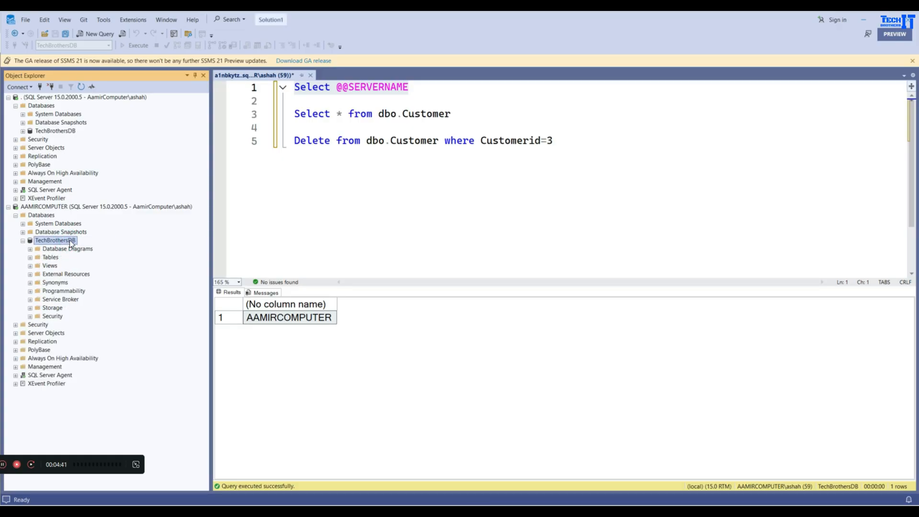
double_click(75, 241)
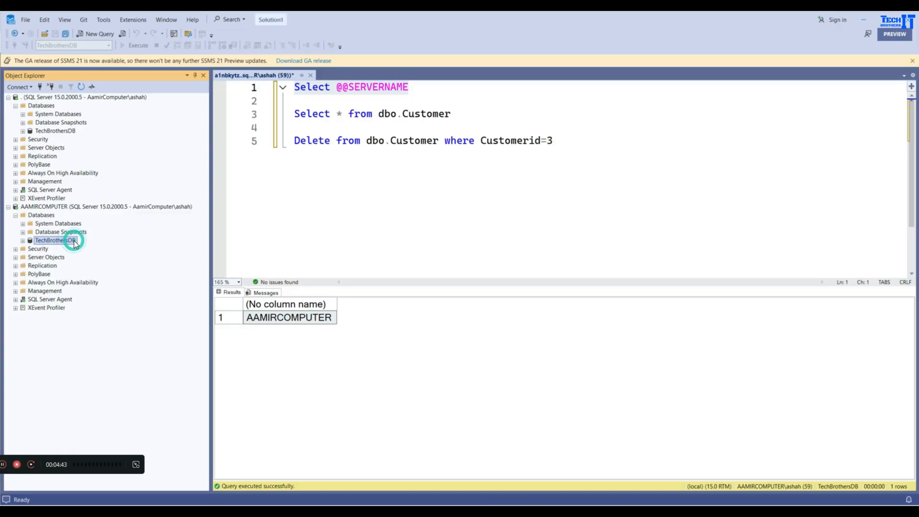
right_click(69, 241)
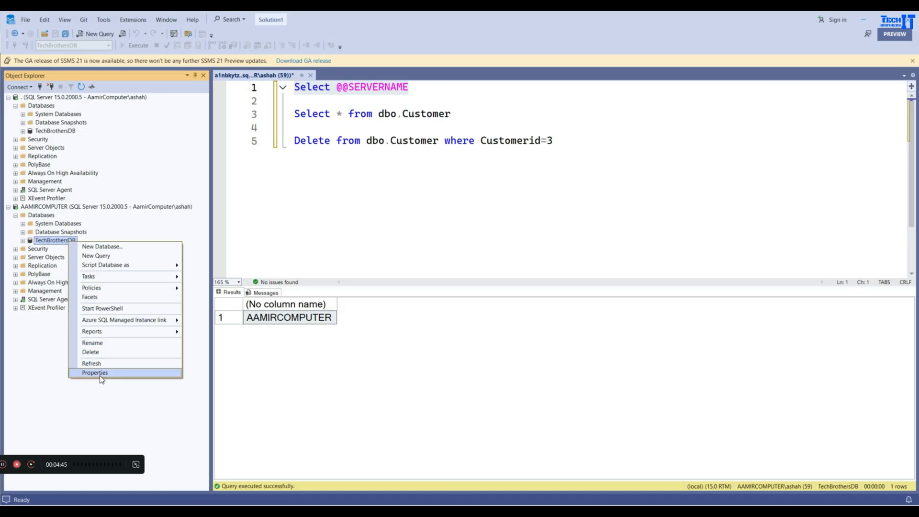
left_click(111, 342)
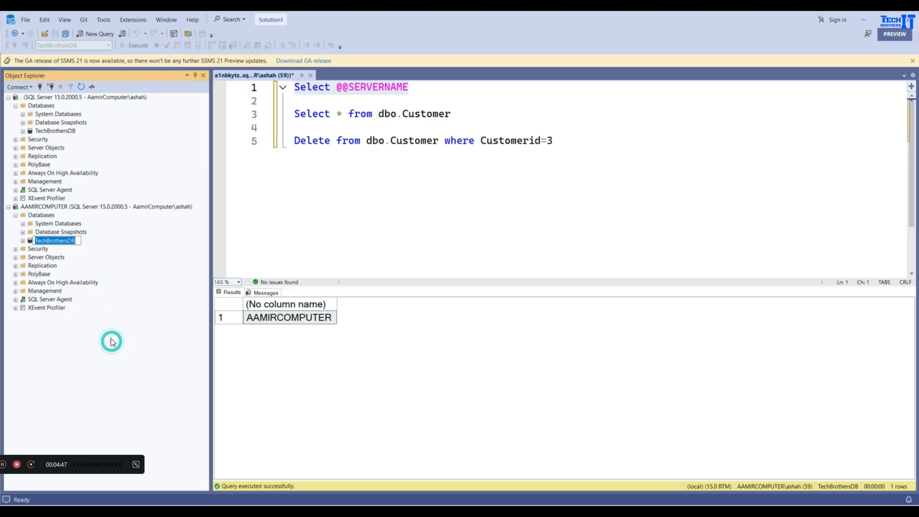
right_click(67, 242)
left_click(89, 271)
key("Escape")
Step: Switch back to Fabric, set the source database to TechBrothersDB, and name the connection on_perm_SQL_Source
mouse_move(374, 503)
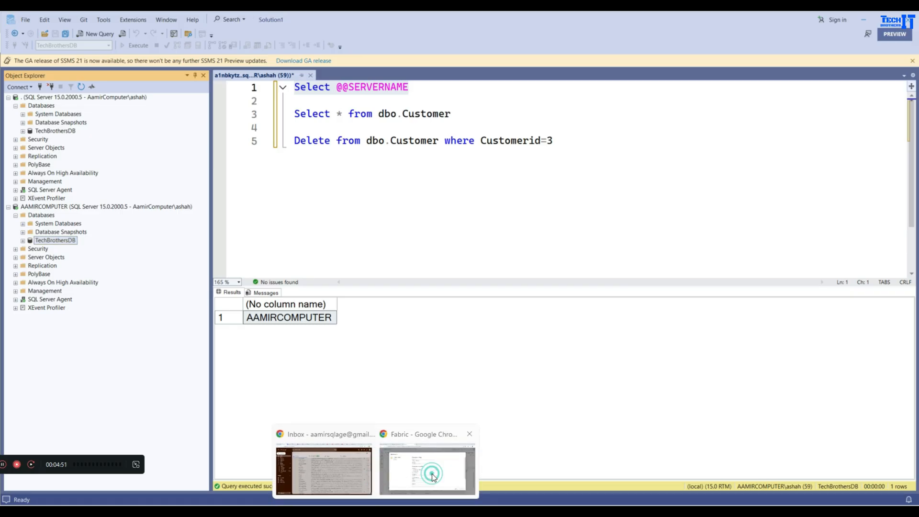
left_click(428, 471)
key("ctrl+v")
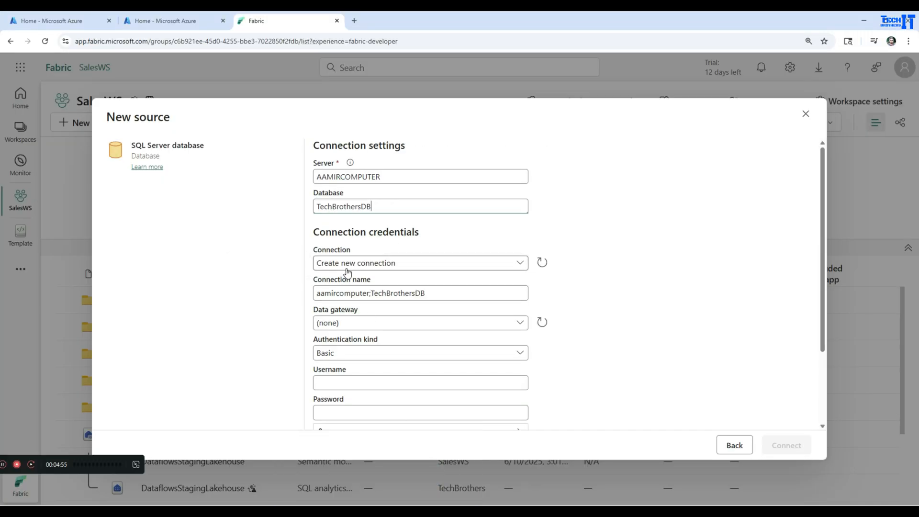
left_click_drag(429, 294, 312, 294)
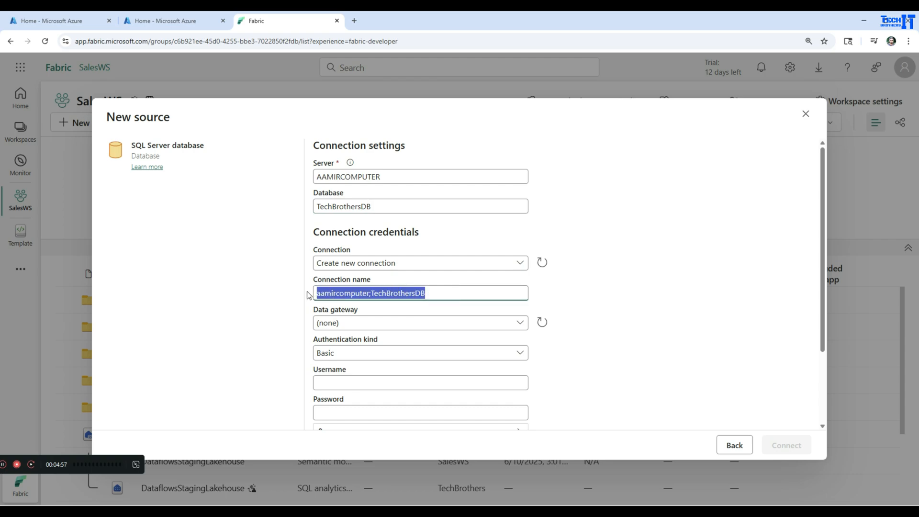
type("on_perm_SQL_Source")
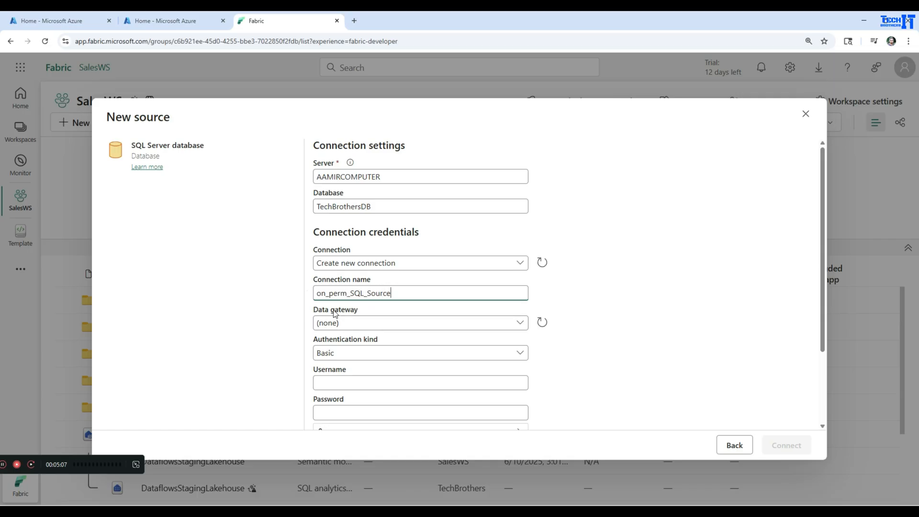
Step: Set the connection's data gateway to [On-premises] TechBrothersGateWay and its authentication kind to Windows
left_click(338, 325)
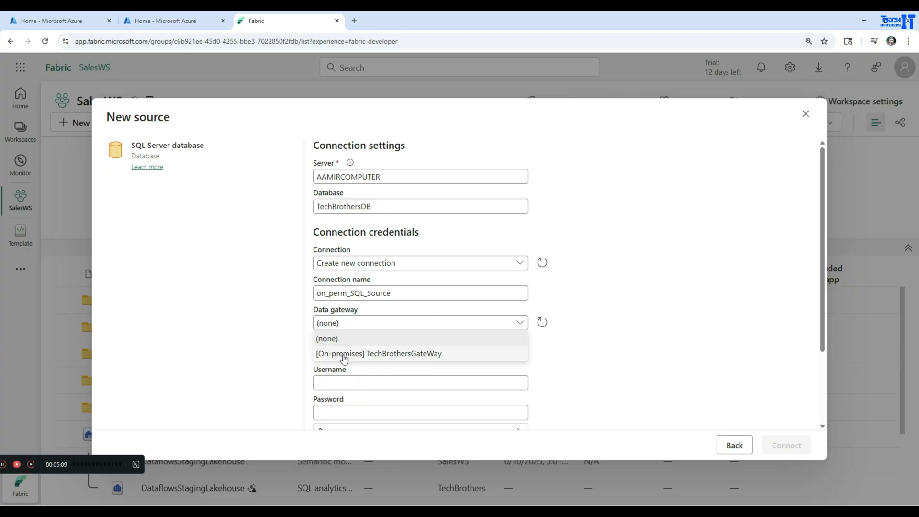
left_click(377, 355)
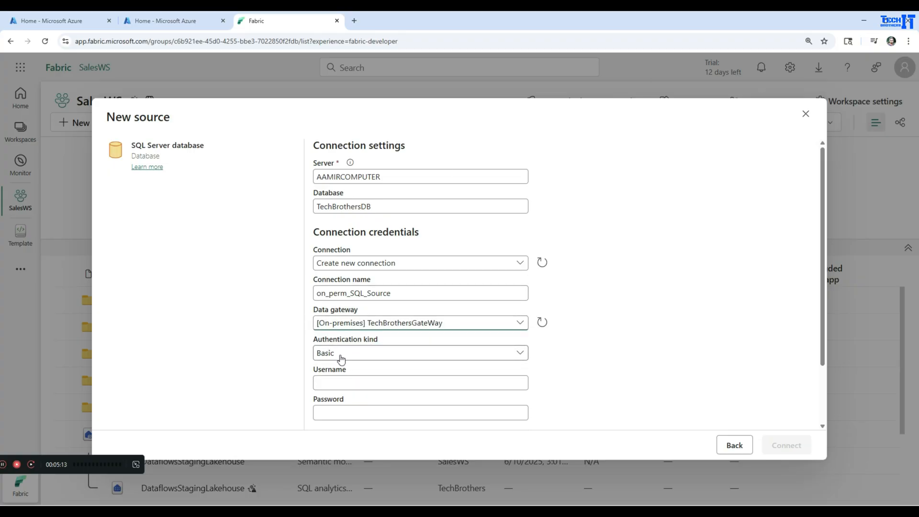
left_click(341, 358)
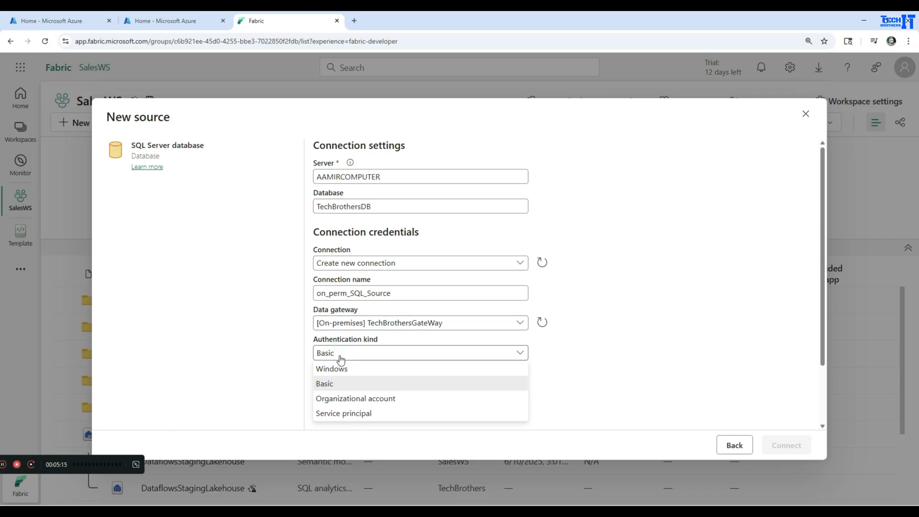
left_click(341, 369)
Step: Enter the Windows username in domain\alias form, reusing the server name as domain, fill in the account password, and try to connect
left_click(363, 383)
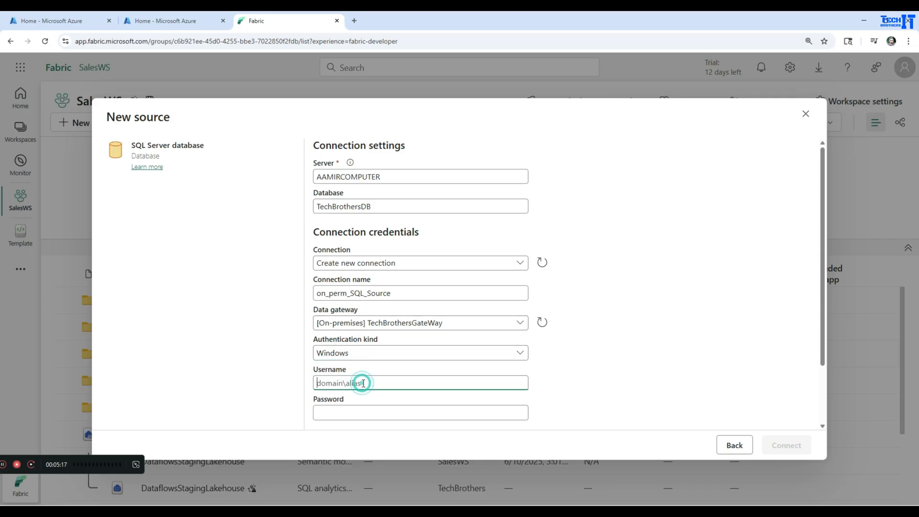
left_click_drag(389, 176, 321, 179)
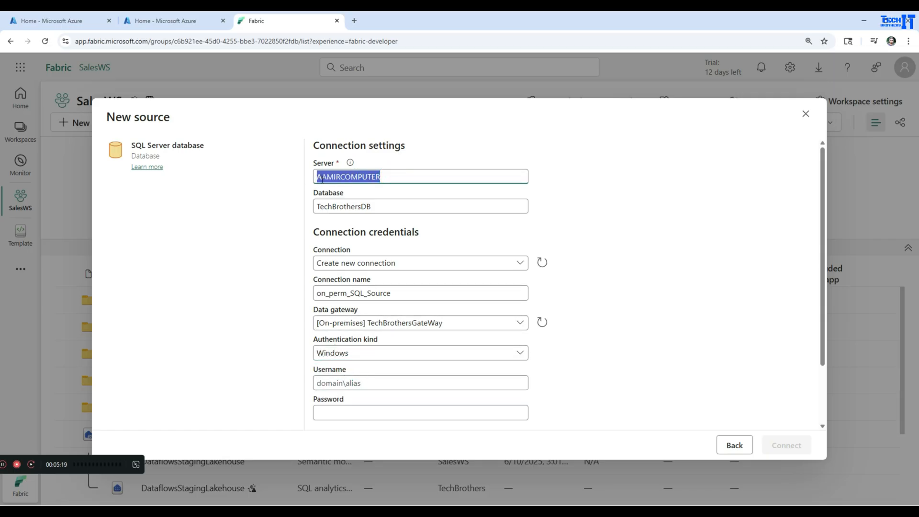
right_click(352, 179)
left_click(354, 200)
left_click(366, 386)
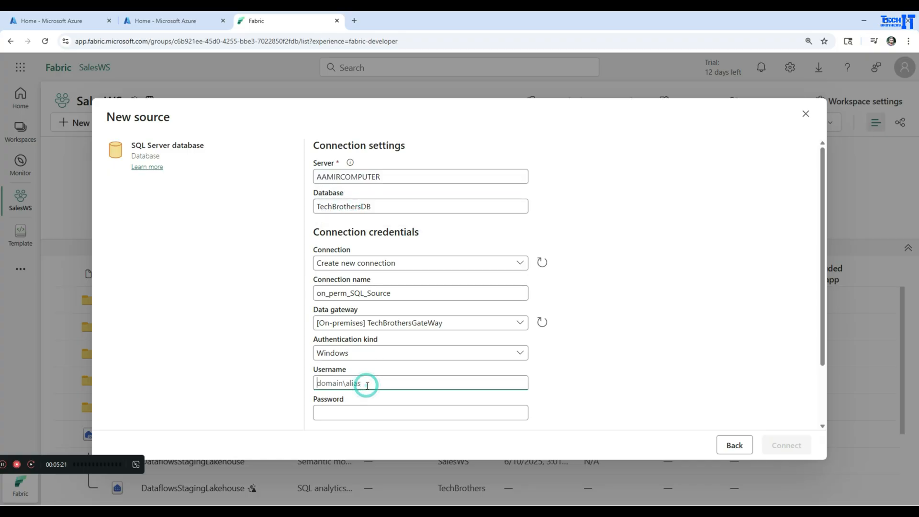
key("ctrl+v")
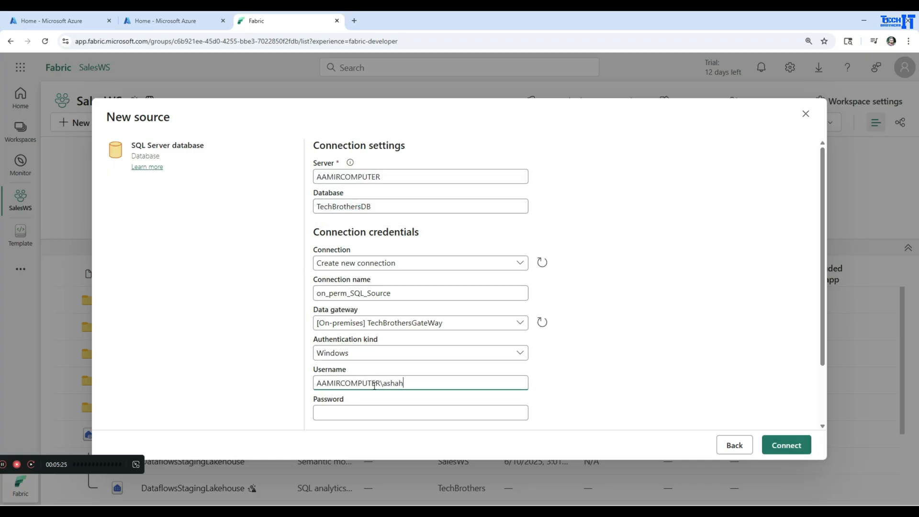
left_click(383, 415)
type("************")
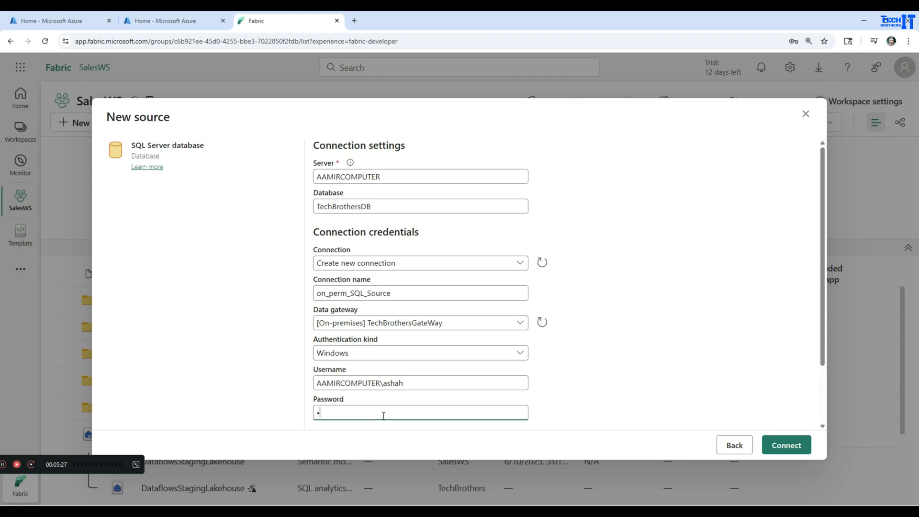
left_click(785, 445)
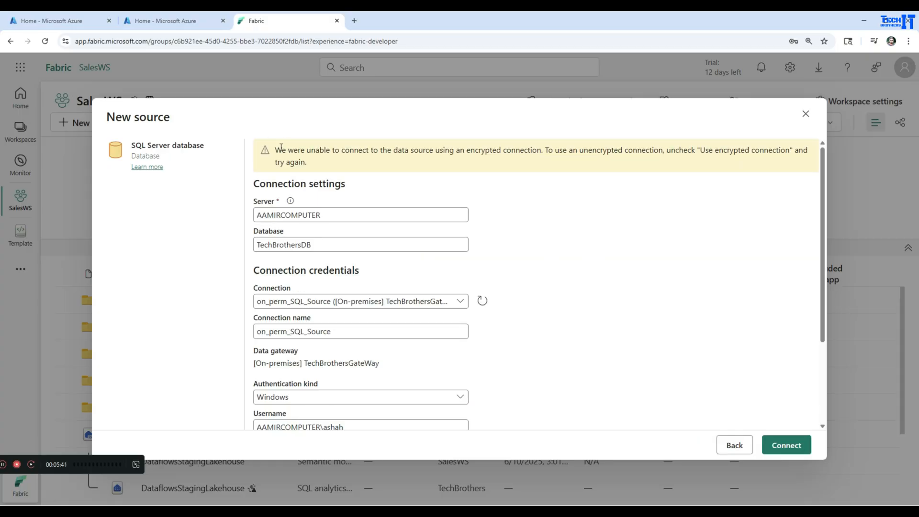
Step: Turn off the encrypted connection option for the SQL Server source and connect again
left_click_drag(277, 151, 329, 164)
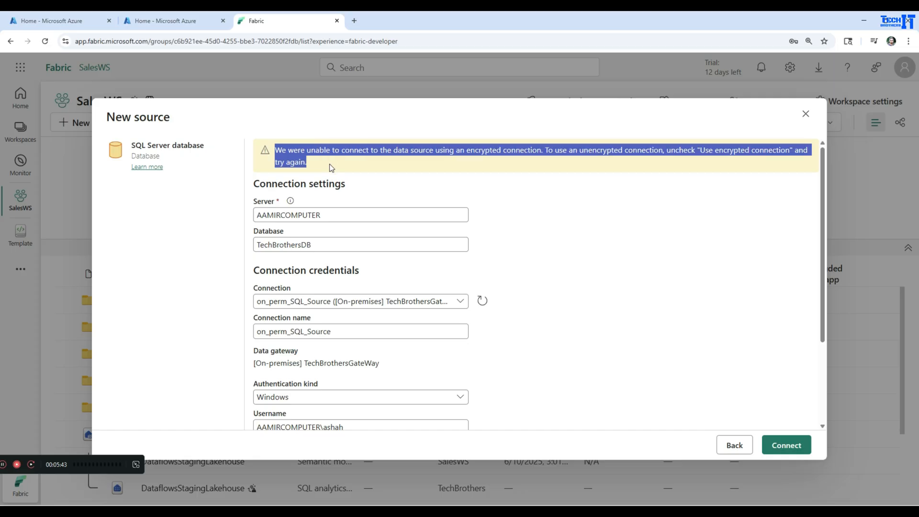
scroll(576, 288, "down", 3)
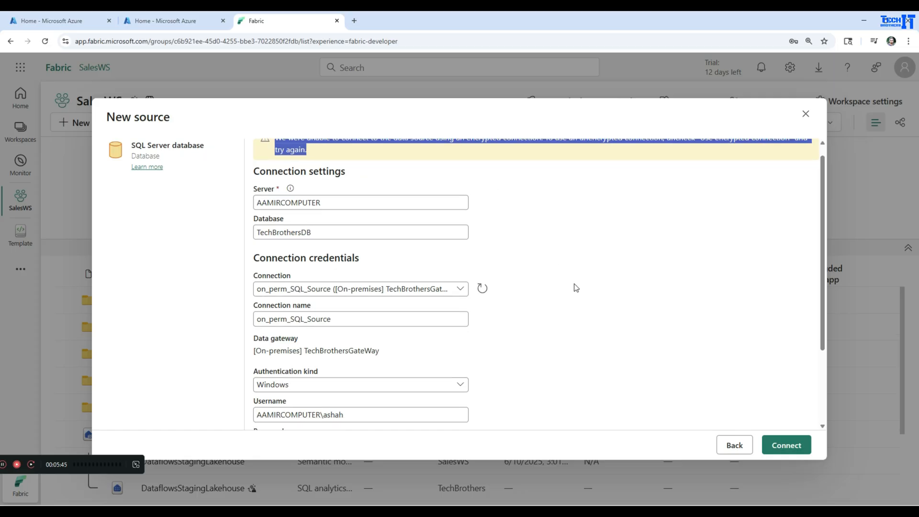
left_click(270, 400)
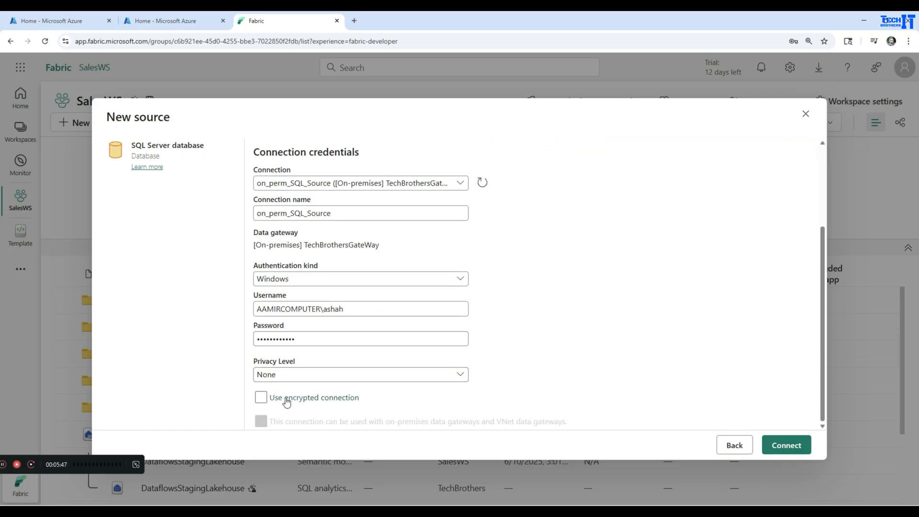
left_click(786, 444)
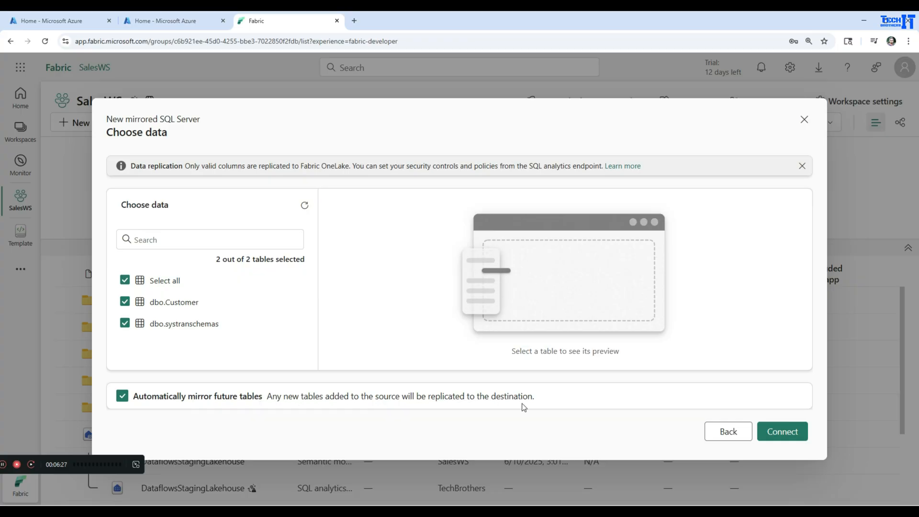
Step: Accept all selected tables with automatic mirroring of future tables, name the destination TechBrothersDB_Mirrored, and create the mirrored database
left_click(795, 434)
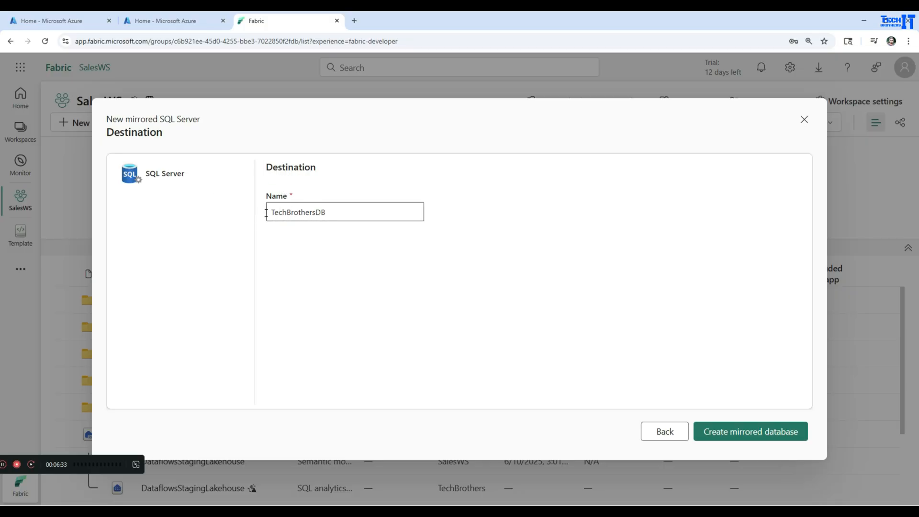
left_click(334, 214)
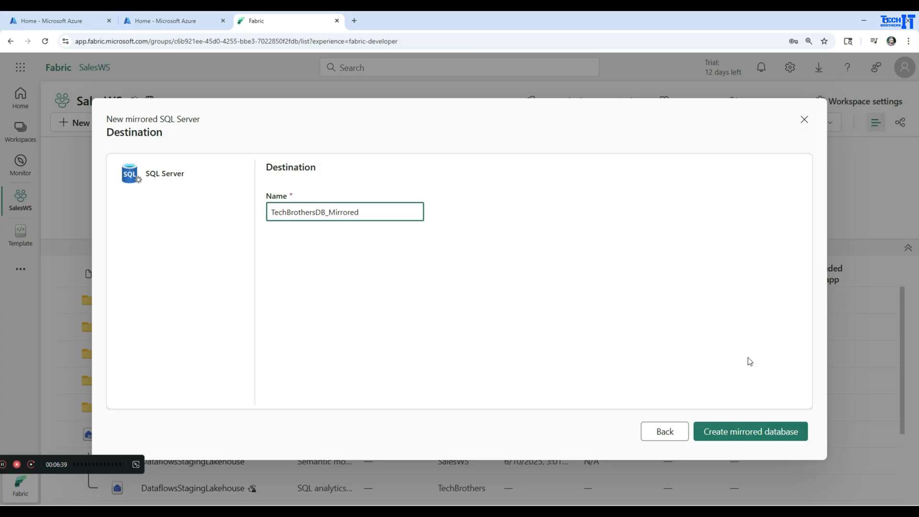
left_click(742, 435)
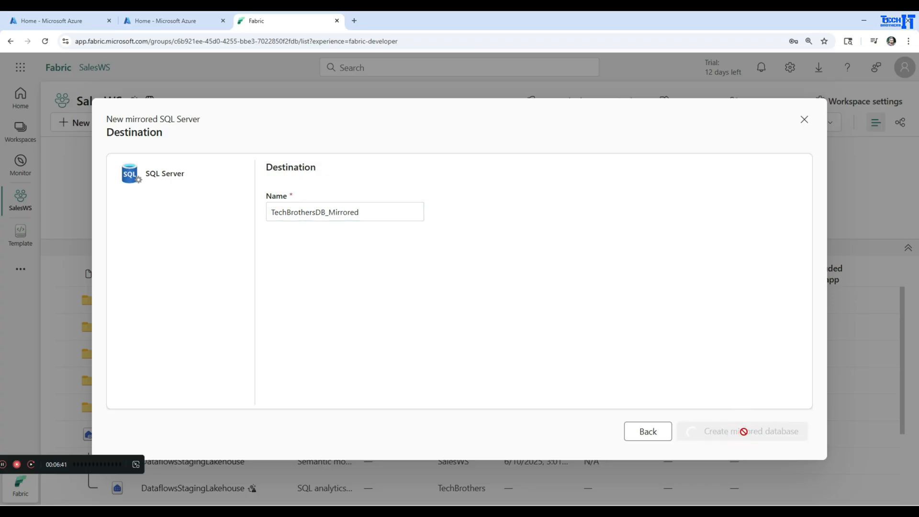
Step: Check the SQL Server Agent's state on AAMIRCOMPUTER in SQL Server Management Studio, and return to Fabric to view the mirroring progress
key("alt+Tab")
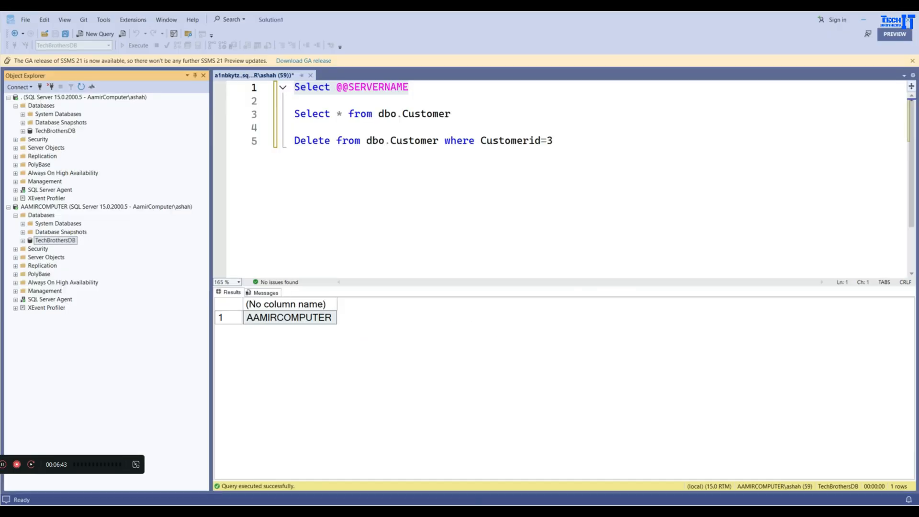
left_click(9, 207)
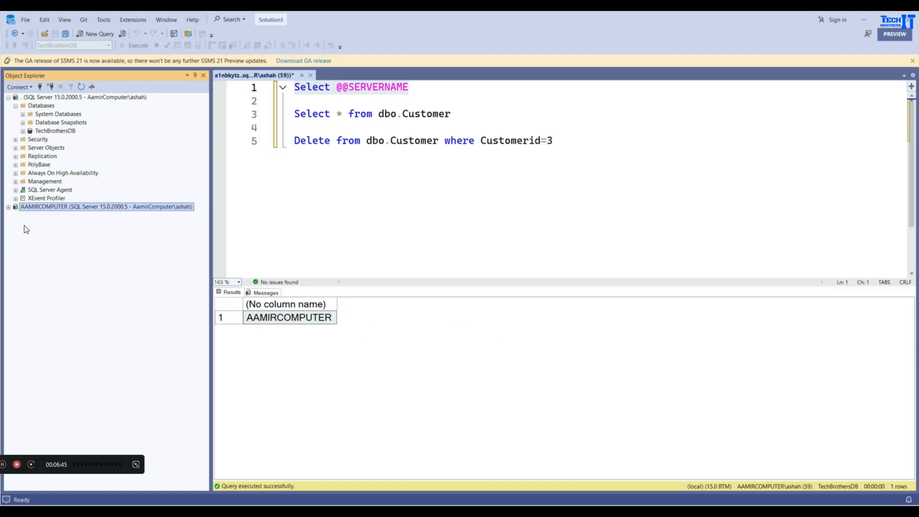
left_click(8, 207)
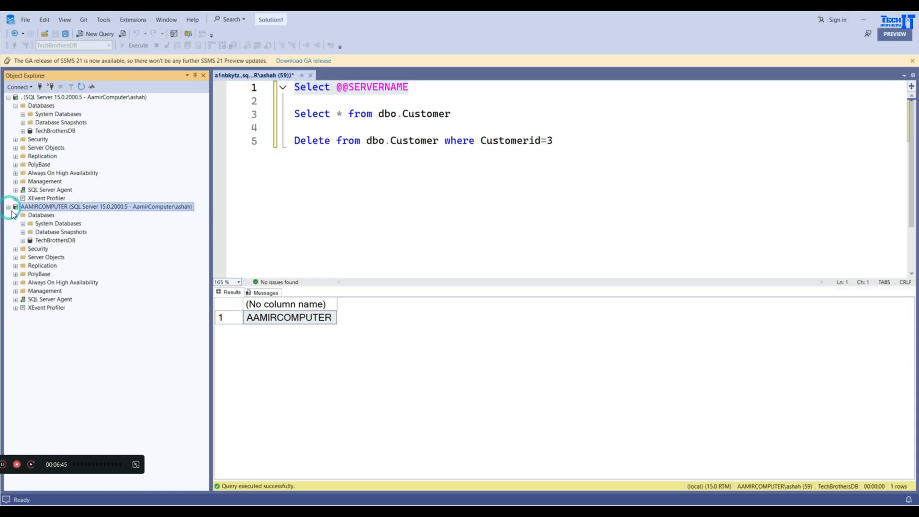
left_click(64, 300)
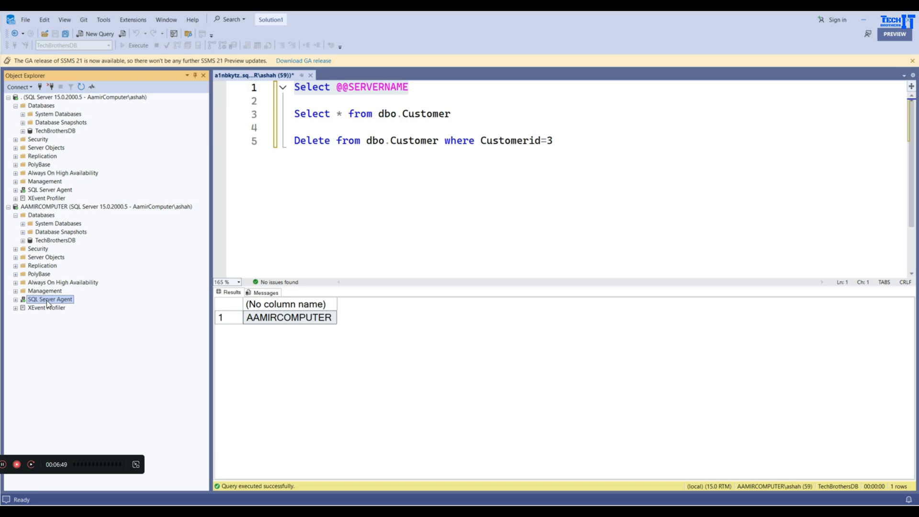
right_click(48, 303)
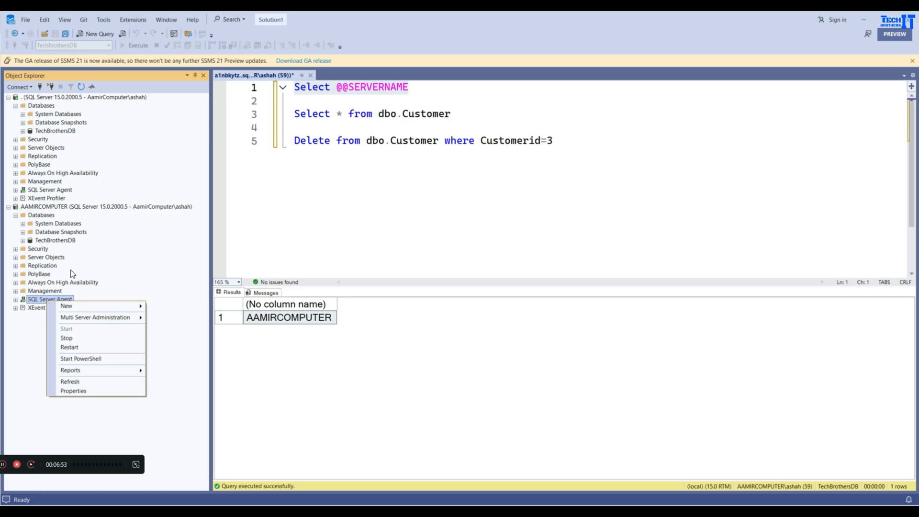
left_click(147, 250)
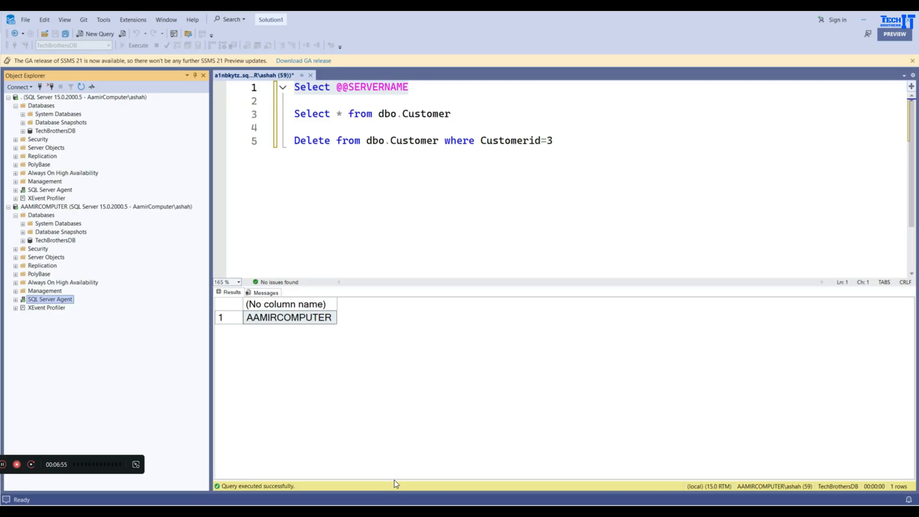
mouse_move(376, 511)
left_click(424, 457)
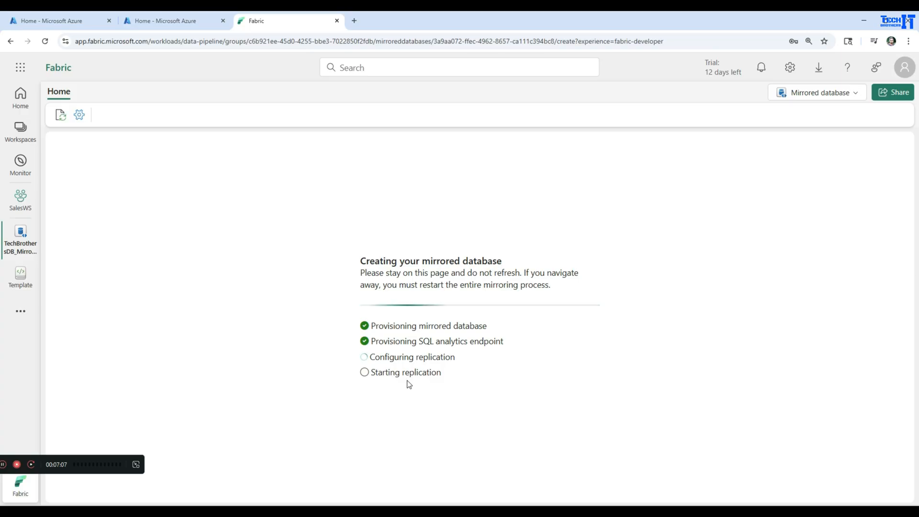
Step: Switch to SQL Server Management Studio and run only the Select * from dbo.Customer statement
key("alt+Tab")
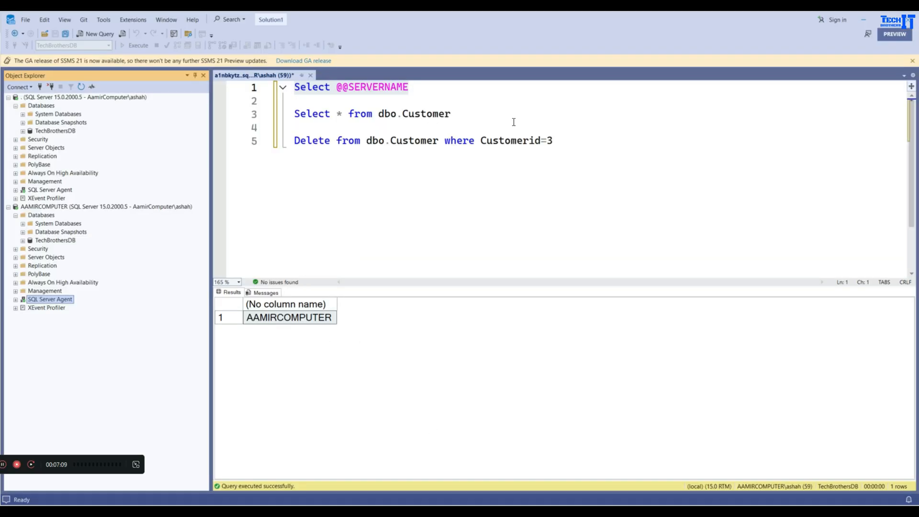
left_click_drag(508, 114, 293, 114)
left_click(142, 47)
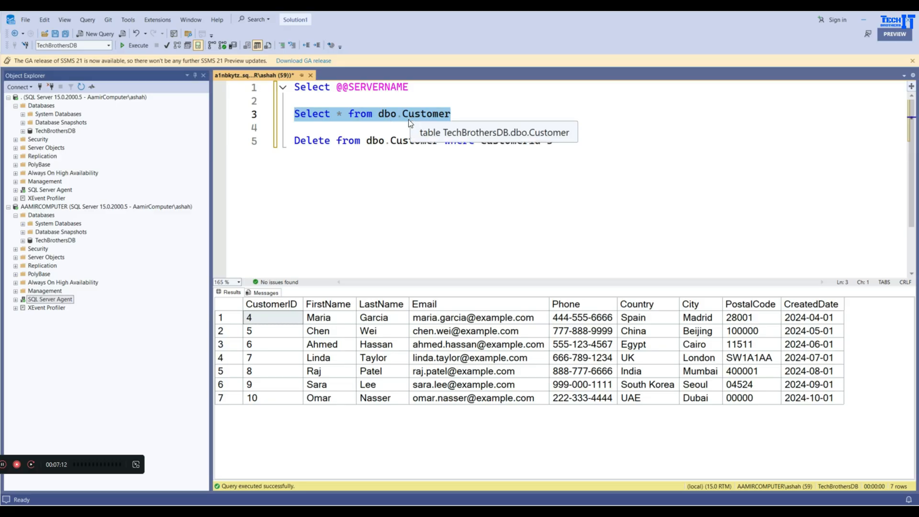
Step: Review the CustomerID values in the query results, switch to Fabric, and check the mirrored database's ID, source, source connection and refreshed replication status
left_click_drag(254, 398, 286, 319)
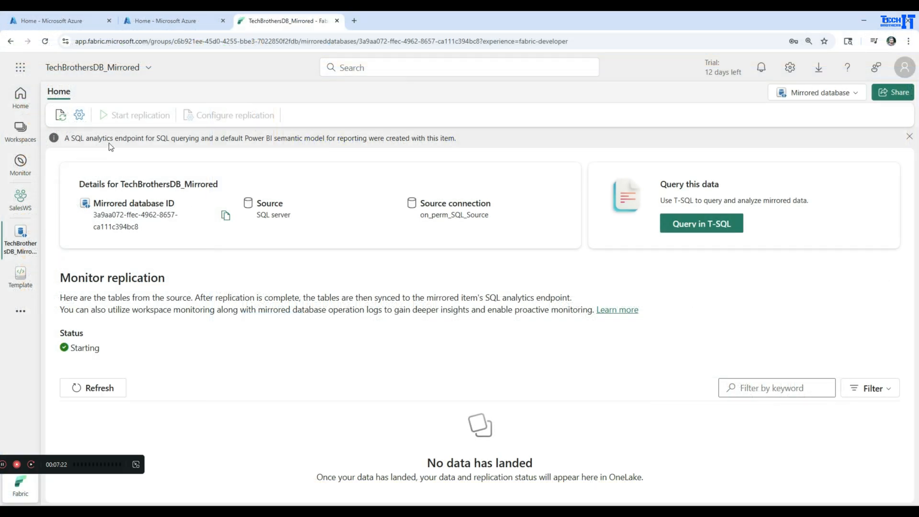
left_click_drag(94, 204, 175, 206)
left_click_drag(320, 222, 248, 203)
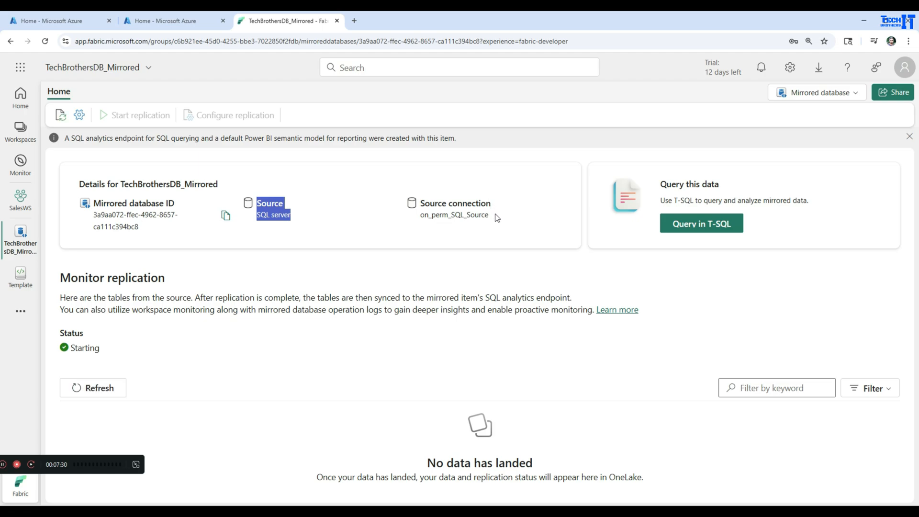
left_click_drag(497, 218, 413, 202)
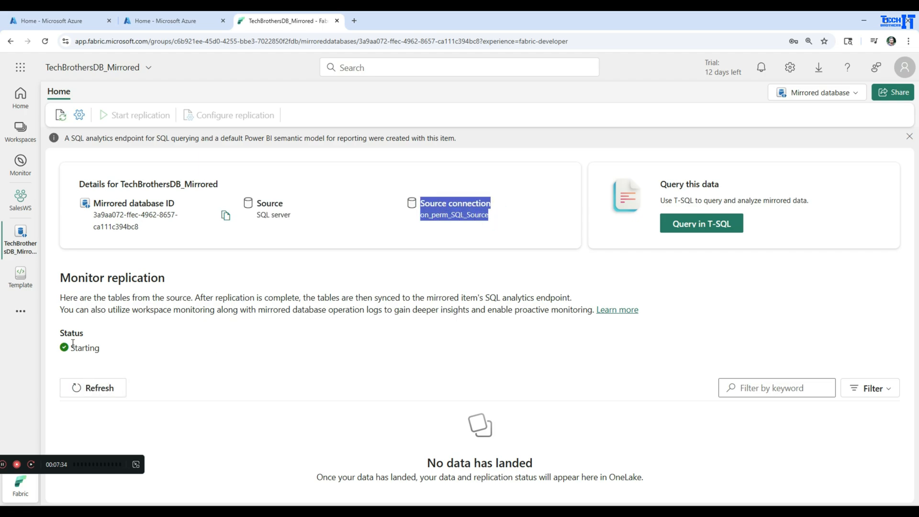
left_click_drag(72, 347, 127, 351)
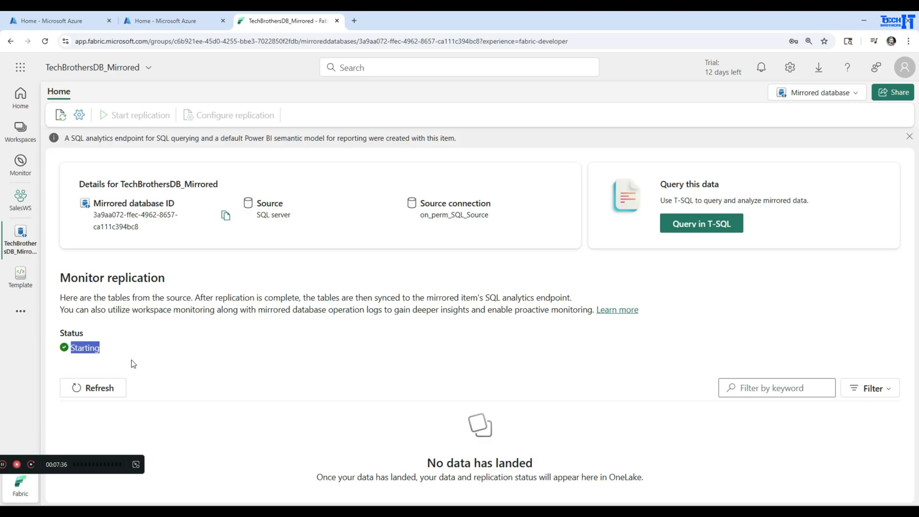
left_click(114, 392)
Step: Review the mirrored database's settings for name, endorsement, SQL endpoint connection string and maintenance retention threshold, and close them unchanged
left_click(59, 117)
left_click(79, 115)
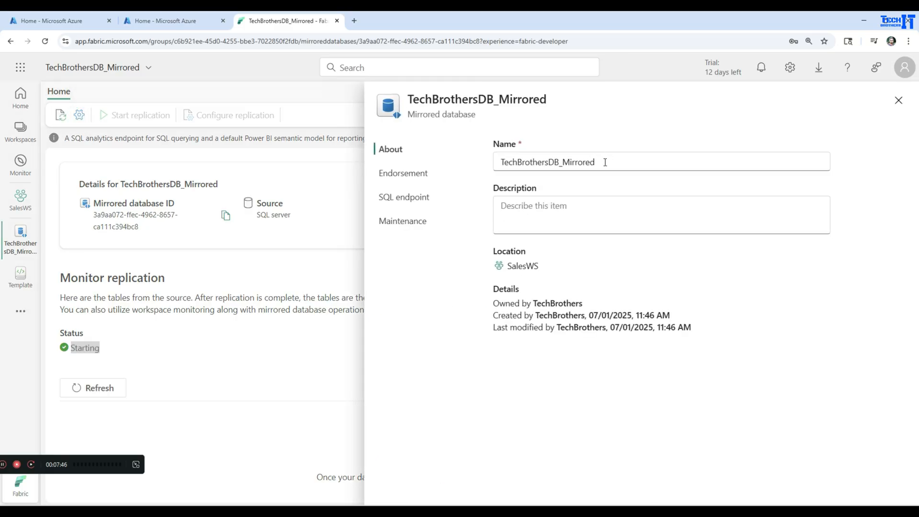
left_click_drag(606, 162, 495, 162)
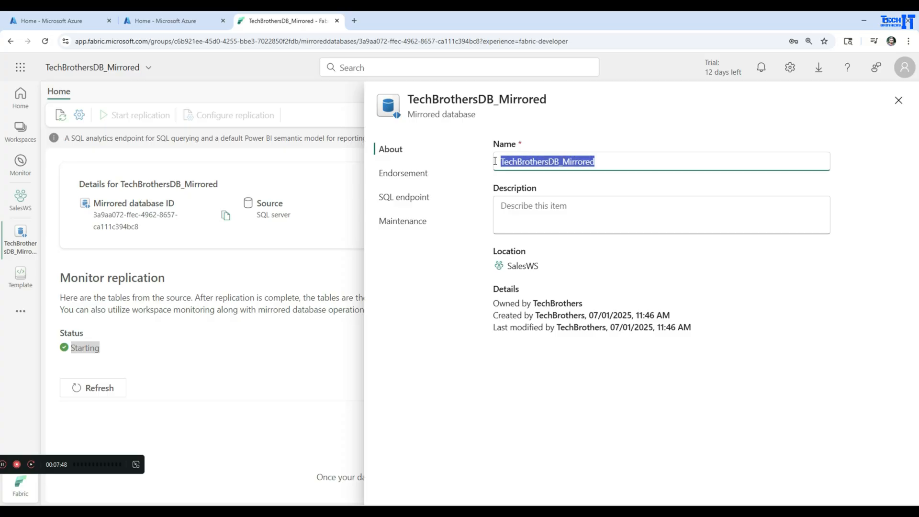
left_click(408, 176)
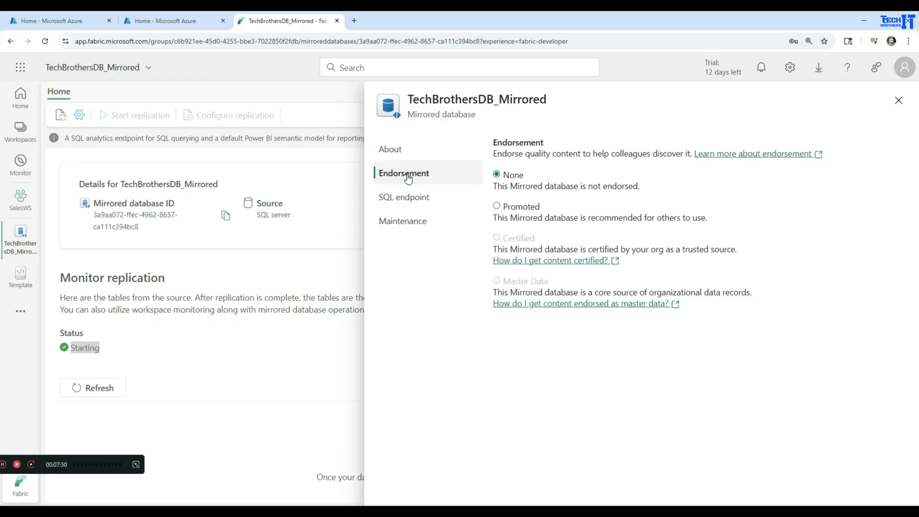
left_click(408, 202)
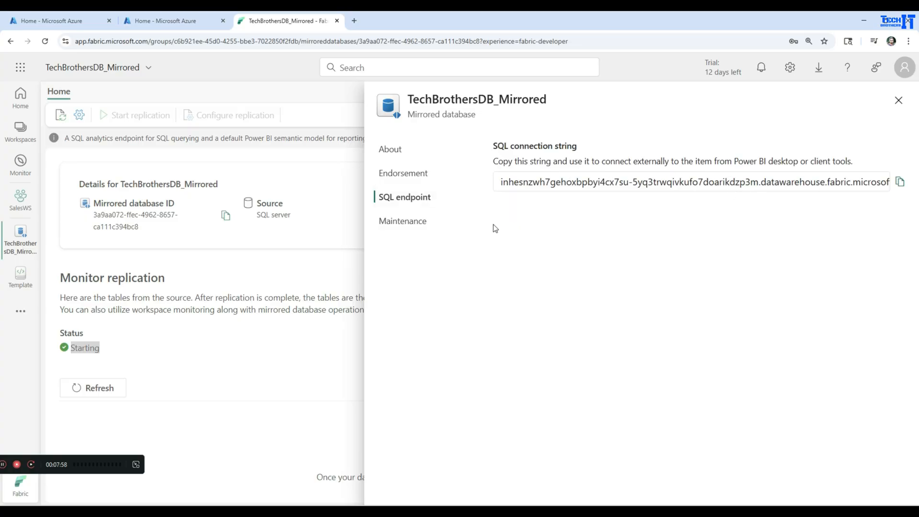
left_click(395, 228)
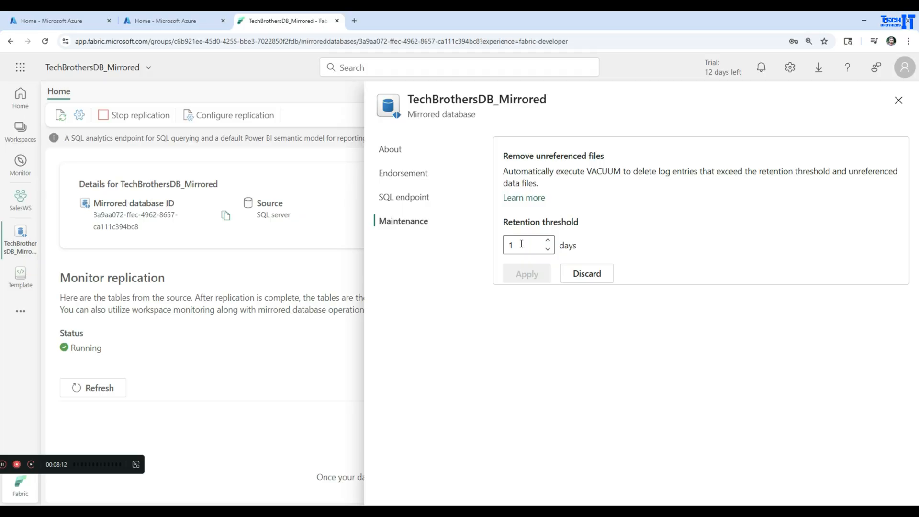
left_click(899, 101)
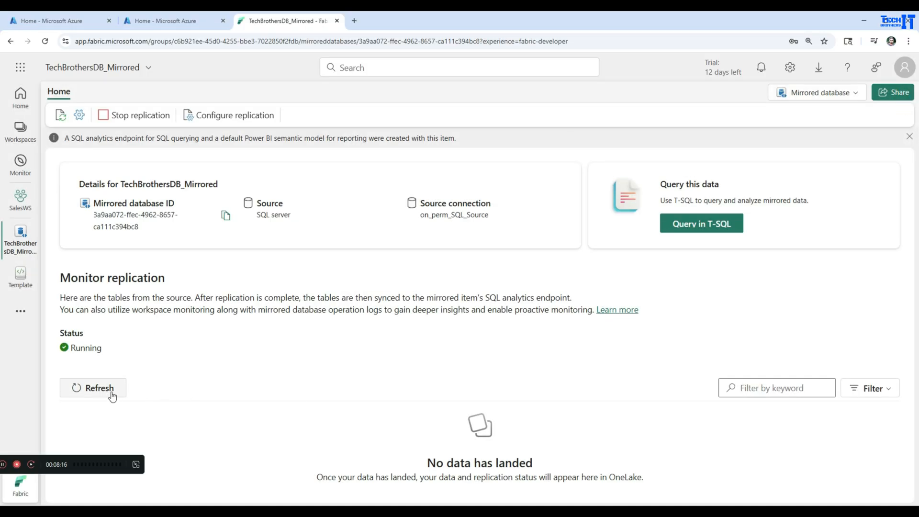
Step: Check the overall replication status of TechBrothersDB_Mirrored and refresh the replicated tables list
left_click_drag(72, 349, 116, 353)
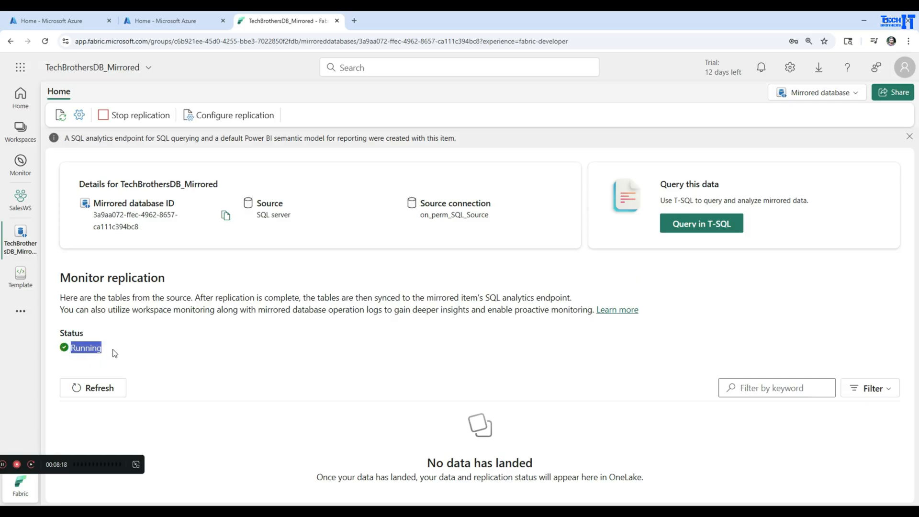
left_click(145, 356)
left_click(95, 387)
Step: Switch to SQL Server Management Studio and add the statement Create table dbo.test(id int, name varchar(100)) below the Delete statement
left_click(402, 511)
left_click(687, 168)
key("Return")
key("Return")
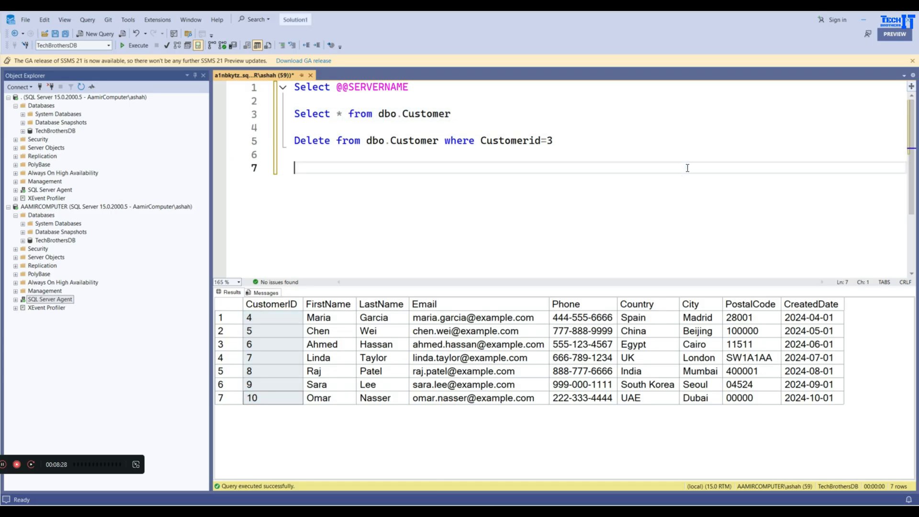
type("Create table dbo")
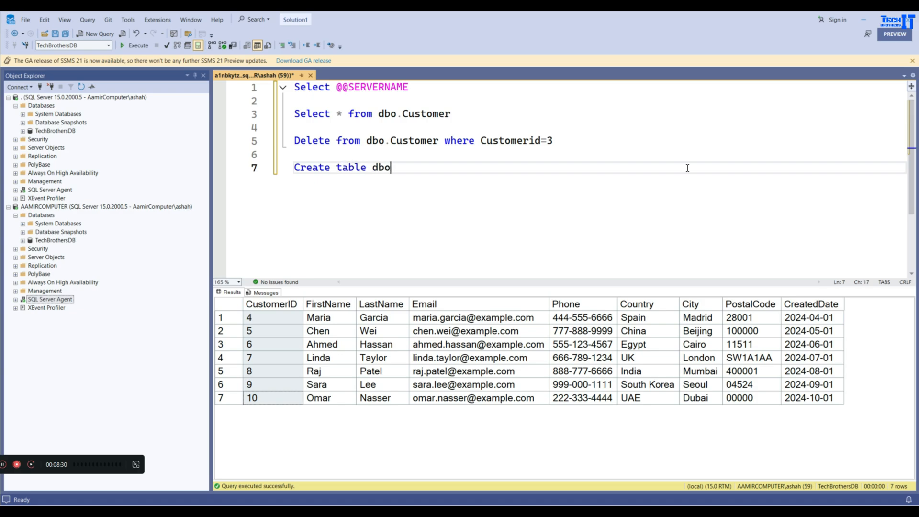
type(".test(id int, name varchar")
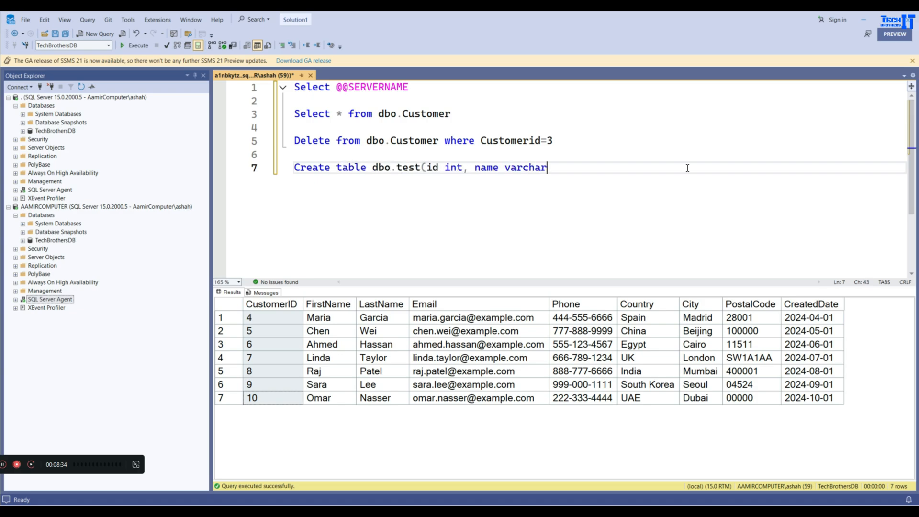
type("(100)")
key("Return")
type("go")
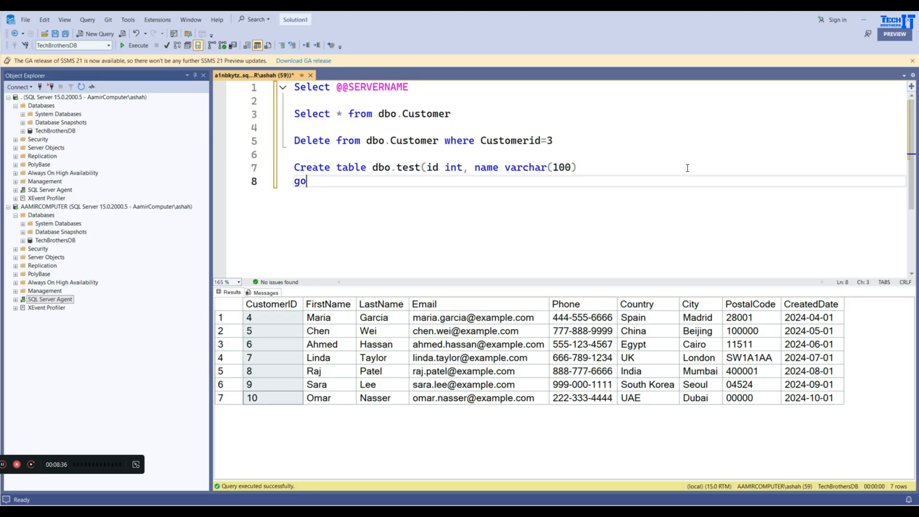
key("BackSpace")
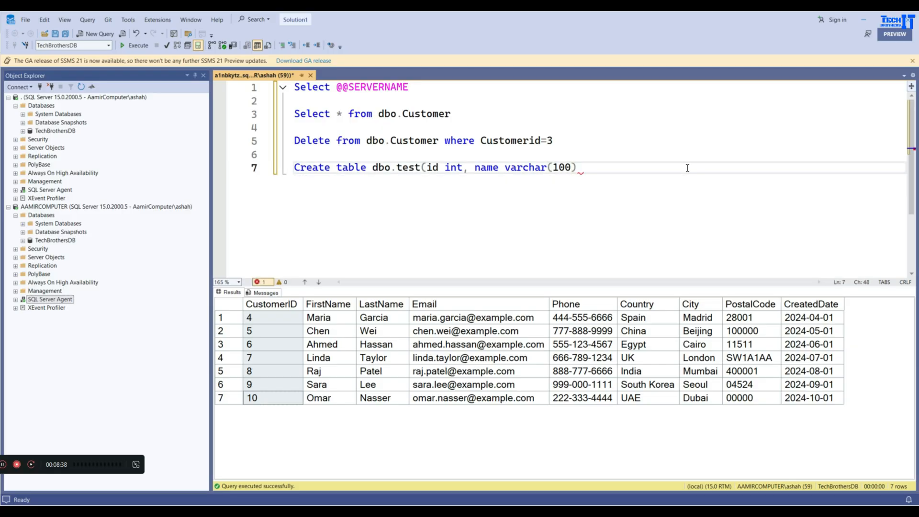
type(")")
key("Return")
key("Return")
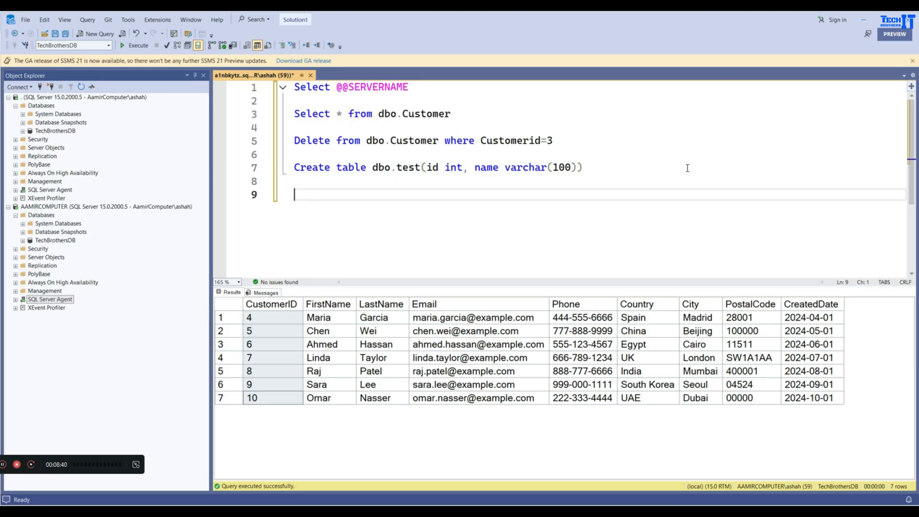
Step: Write an Insert into dbo.test values statement with id 1 and a first name, below the Create table statement
type("Insert in")
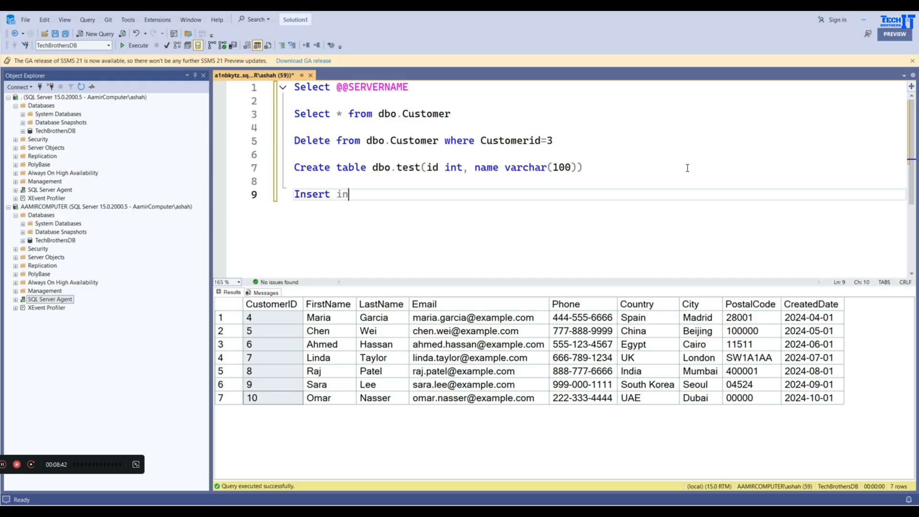
type("to dbo.test v")
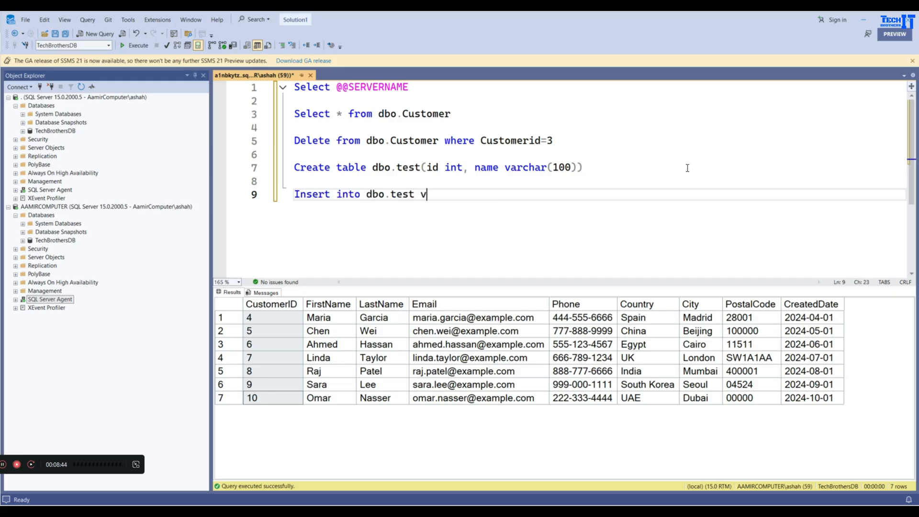
type("alues (")
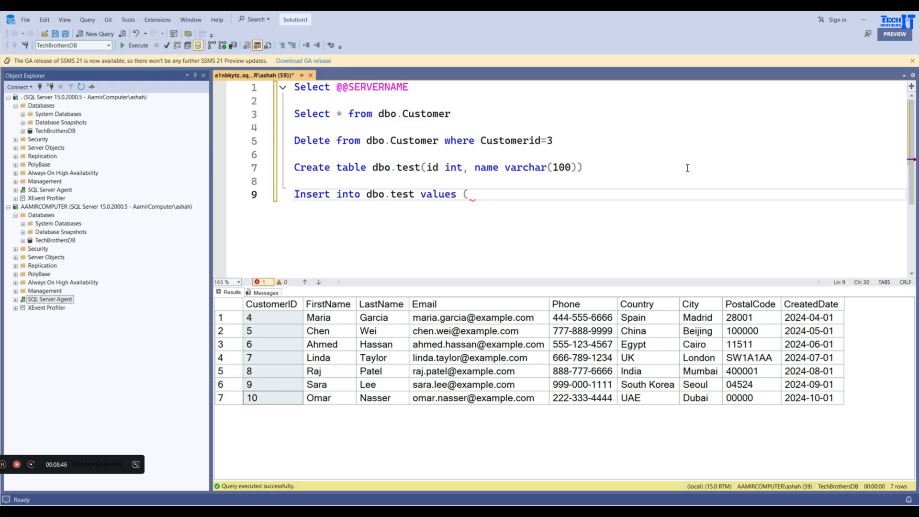
type("1,'aamir')")
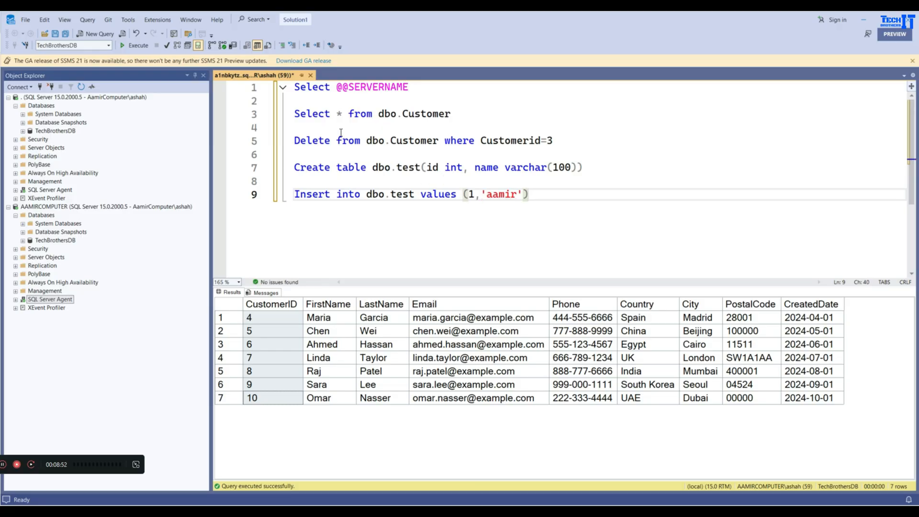
Step: Return to Fabric and refresh the replication monitor to check the dbo.Customer table's status and replicated row count
mouse_move(376, 508)
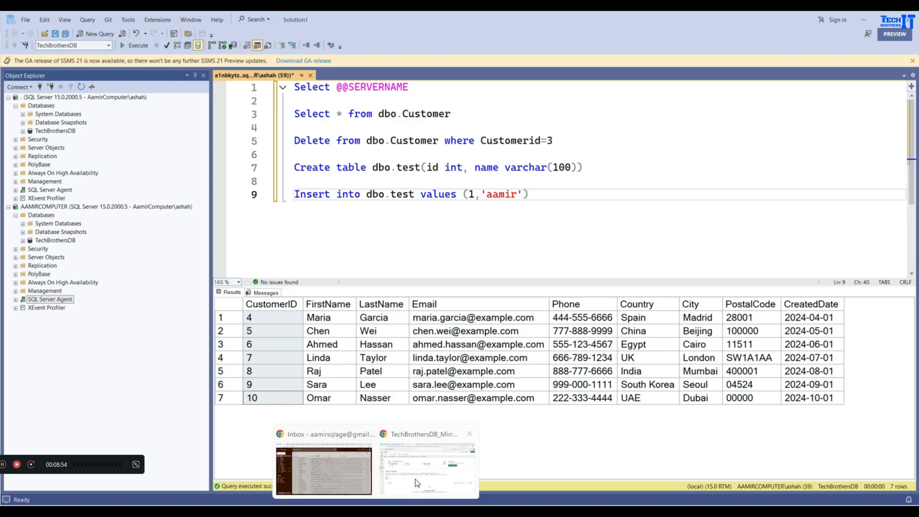
left_click(416, 475)
left_click(109, 392)
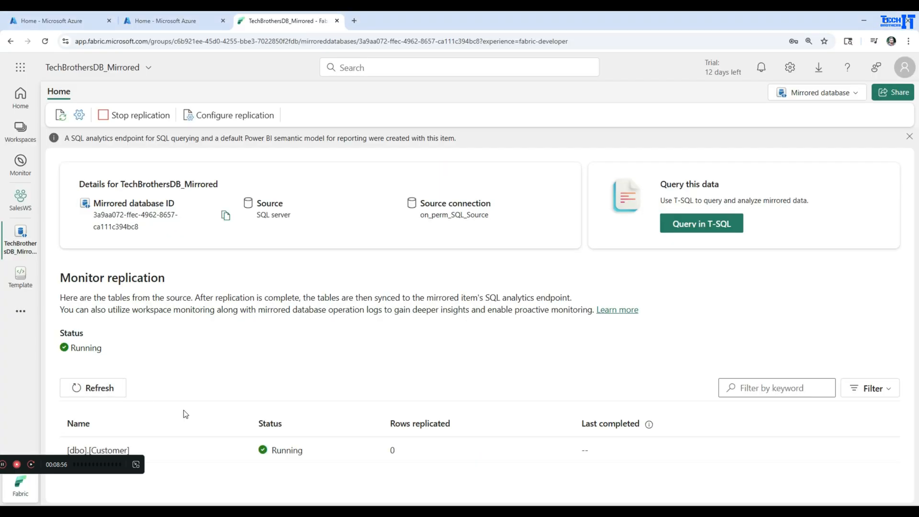
left_click_drag(123, 472, 134, 501)
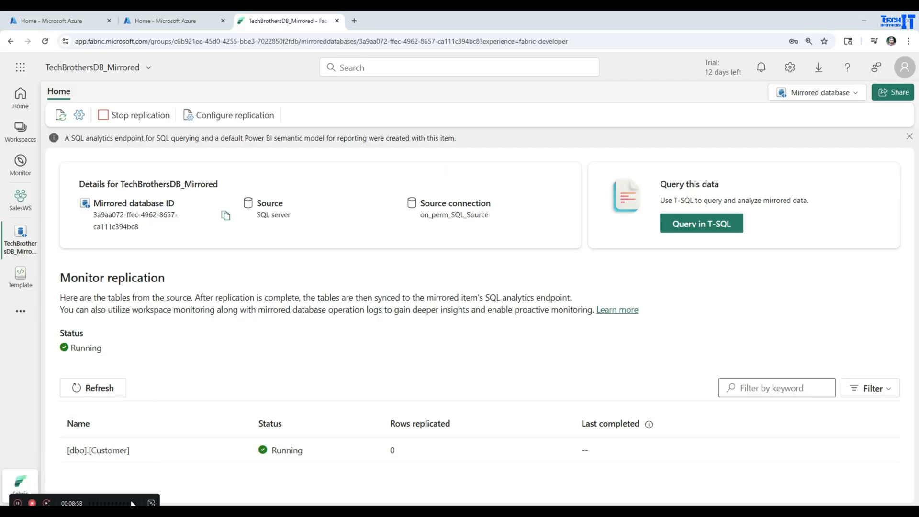
left_click_drag(131, 450, 68, 457)
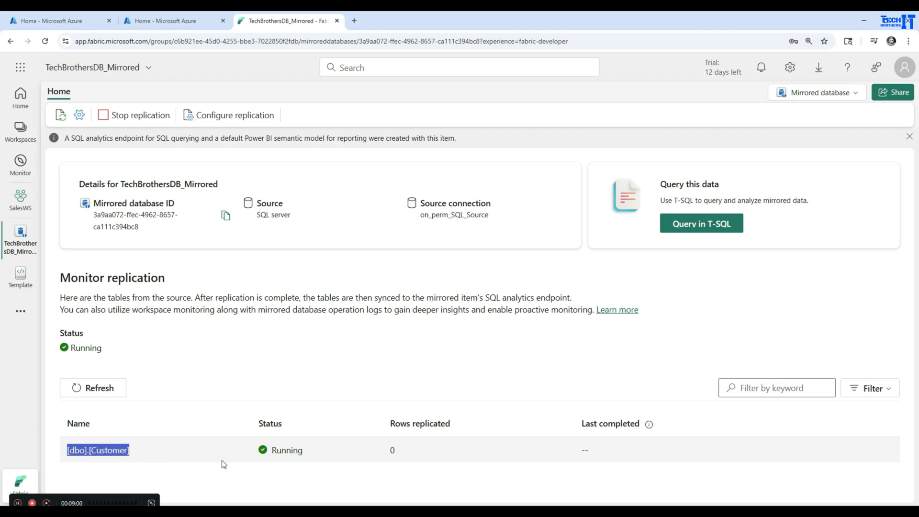
left_click_drag(320, 453, 276, 459)
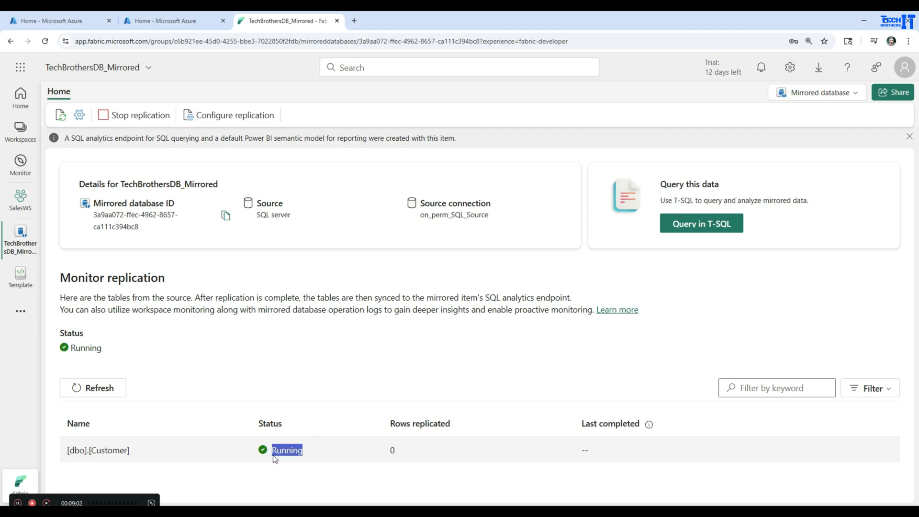
left_click(407, 458)
left_click(110, 396)
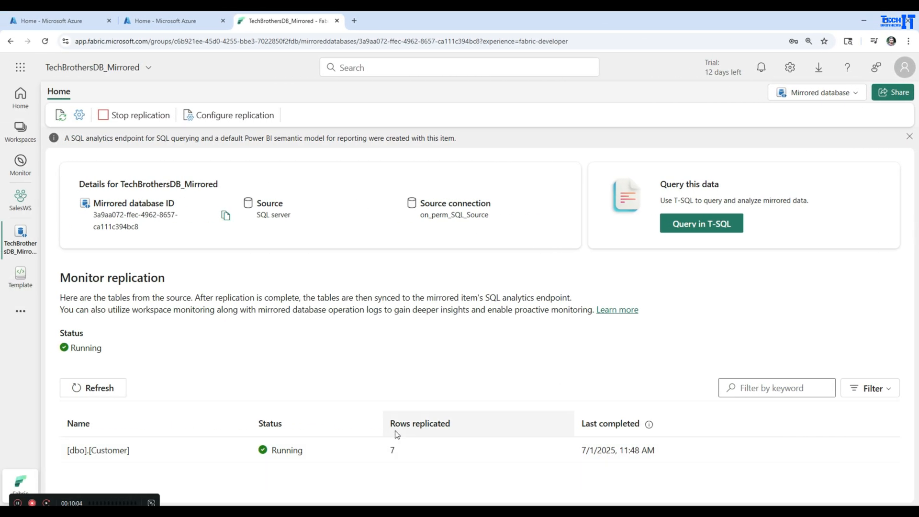
left_click_drag(390, 450, 402, 453)
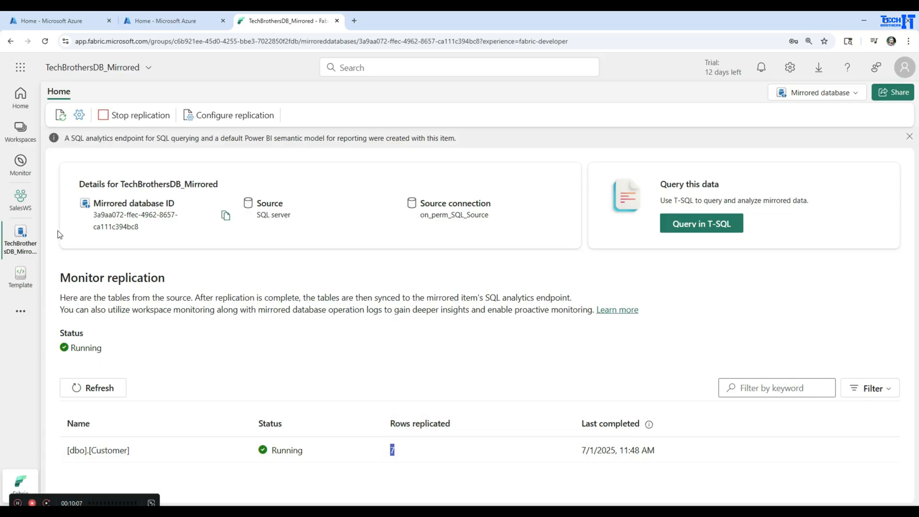
Step: Open the mirrored data for T-SQL querying, refresh its schemas, and preview the Customer table under dbo
left_click(703, 227)
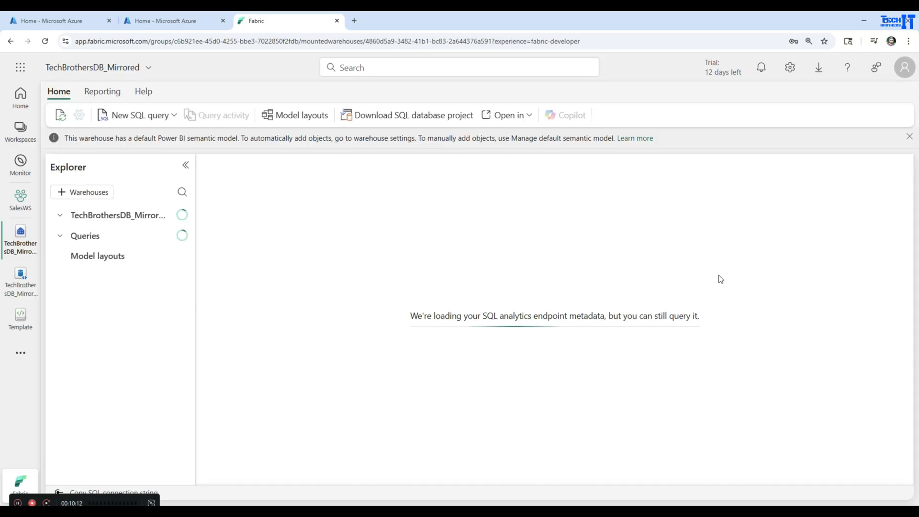
left_click(76, 237)
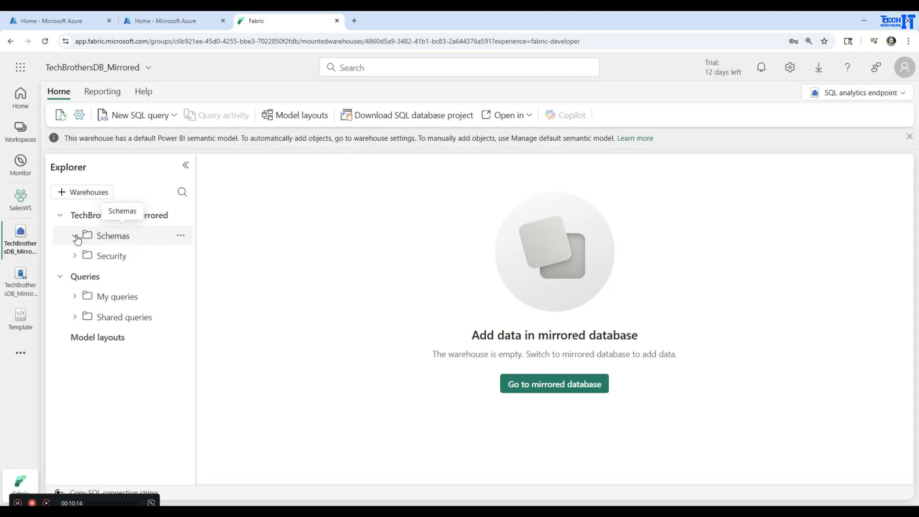
left_click(181, 237)
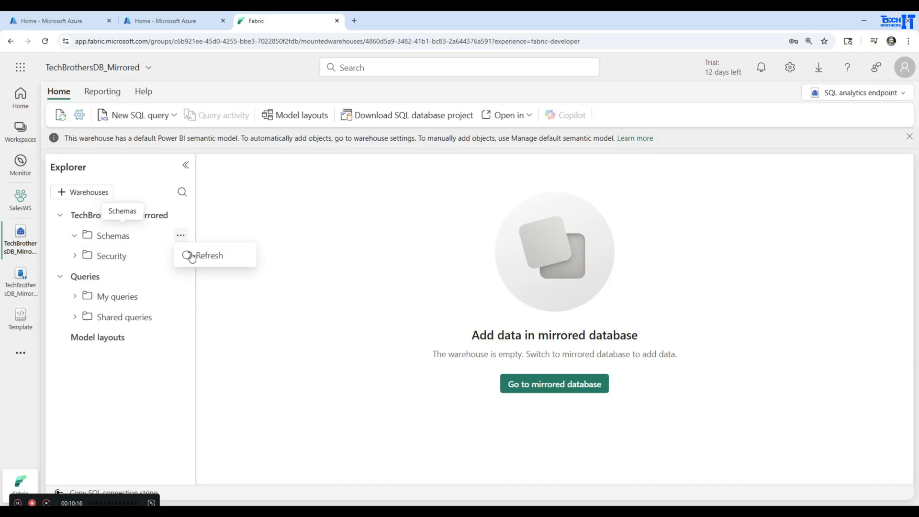
left_click(194, 256)
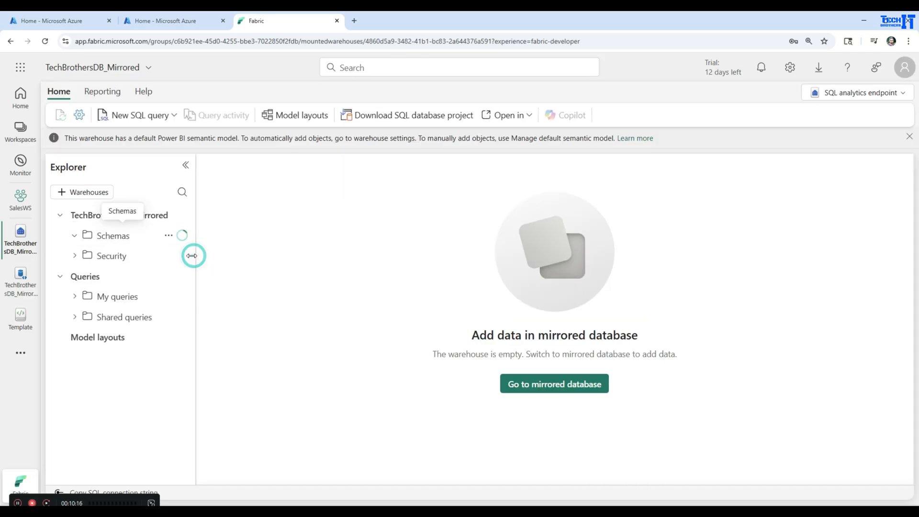
left_click(75, 236)
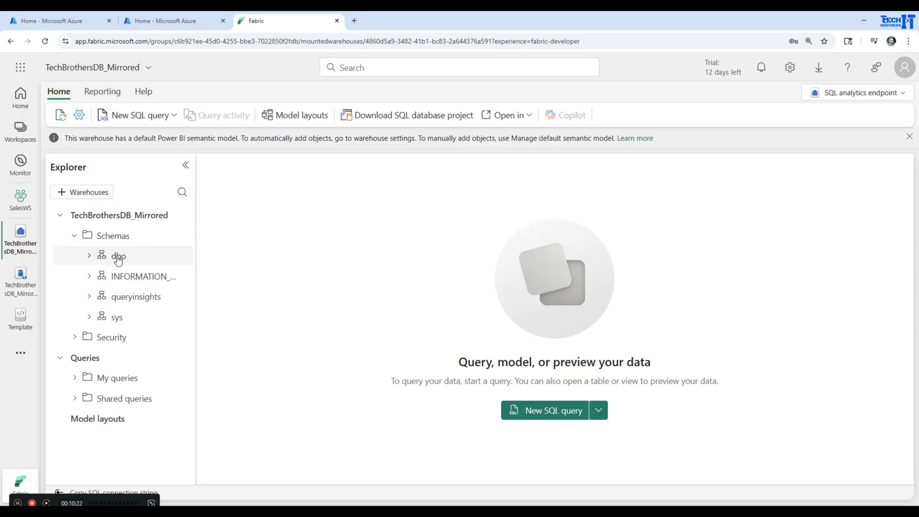
left_click(87, 257)
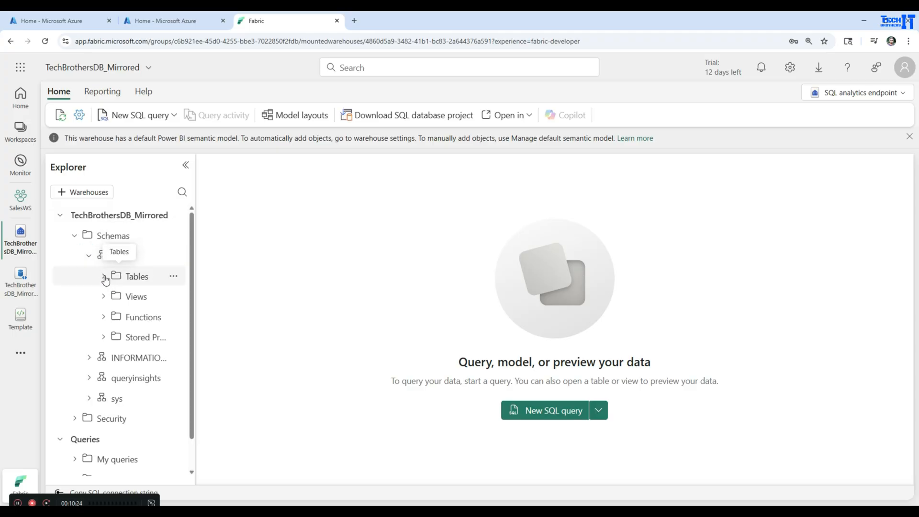
left_click(103, 276)
left_click(136, 297)
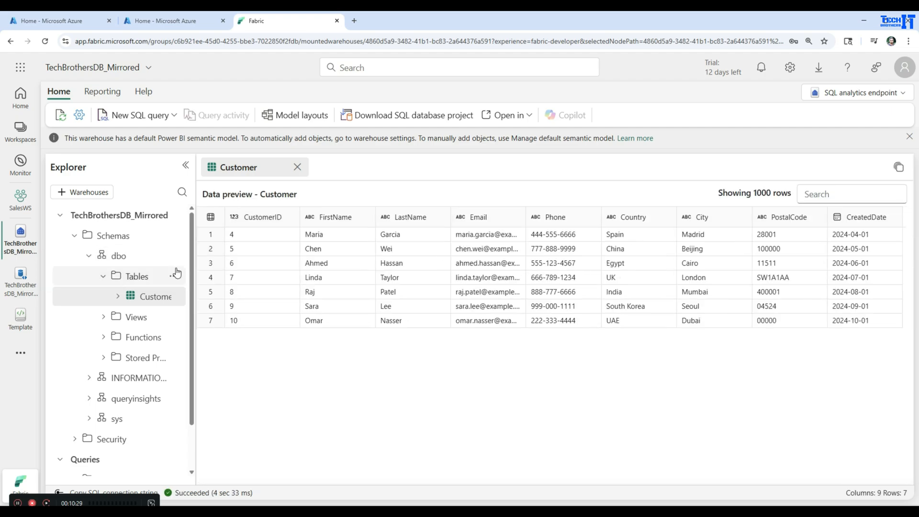
Step: Create a new SQL query from the mirrored Customer table that selects its top 100 rows
left_click(174, 297)
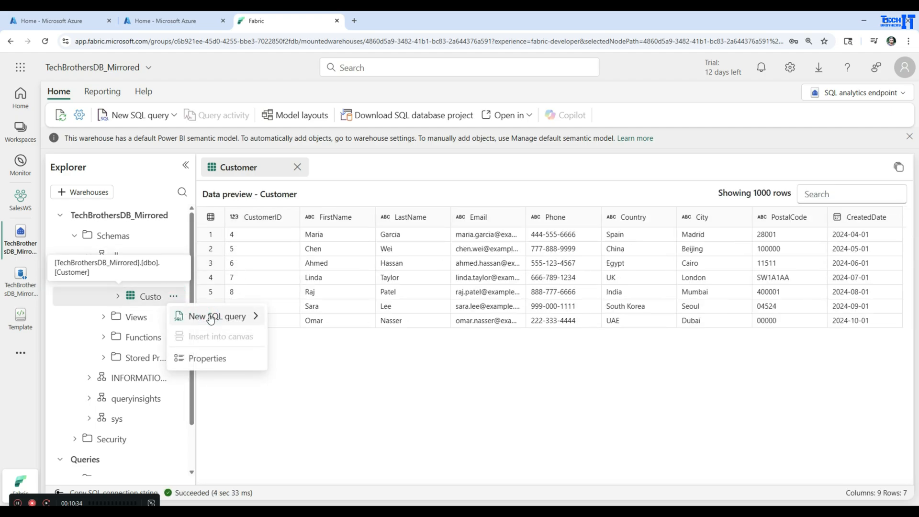
mouse_move(254, 317)
left_click(283, 317)
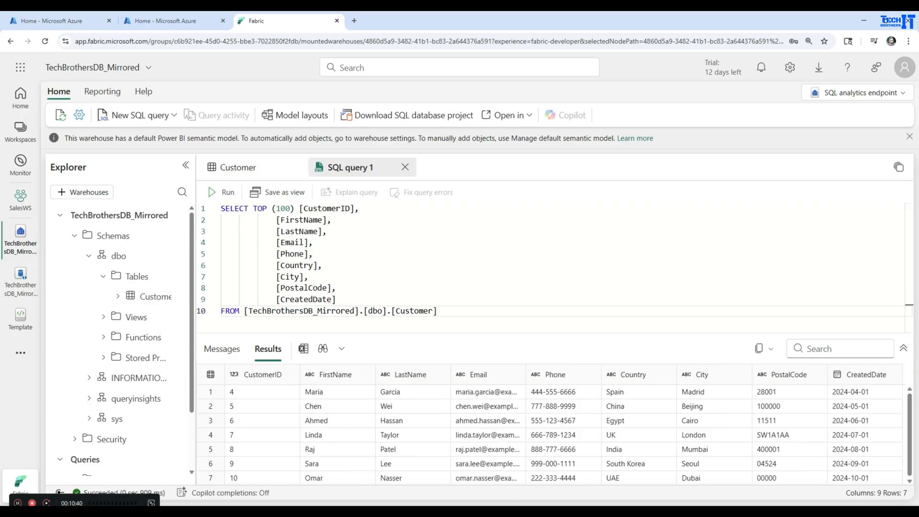
Step: Switch to SQL Server Management Studio, delete the dbo.Customer row with Customerid 4, and query the table to review the remaining CustomerID values
left_click(481, 510)
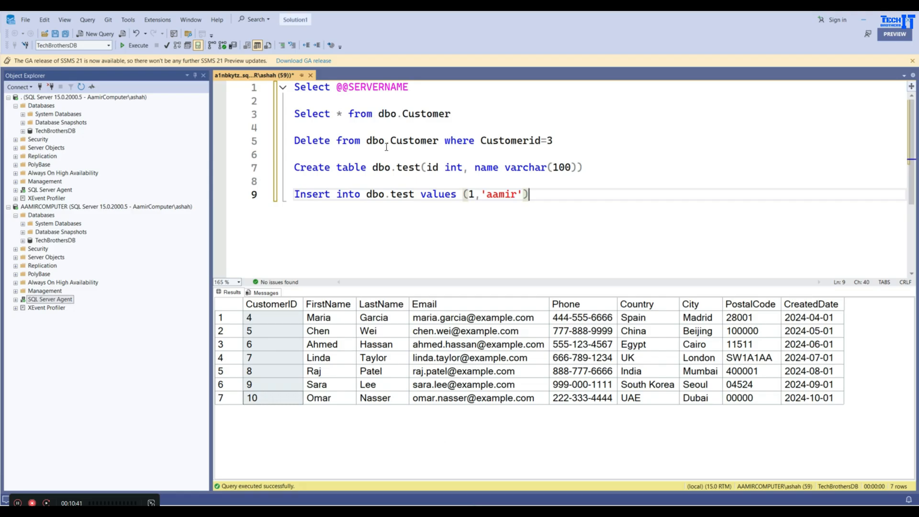
left_click(272, 317)
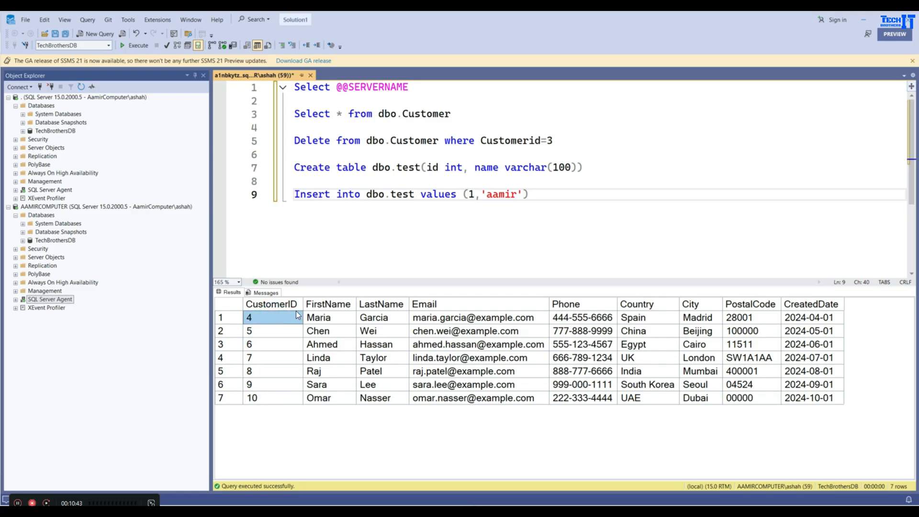
left_click_drag(547, 141, 290, 141)
type("4")
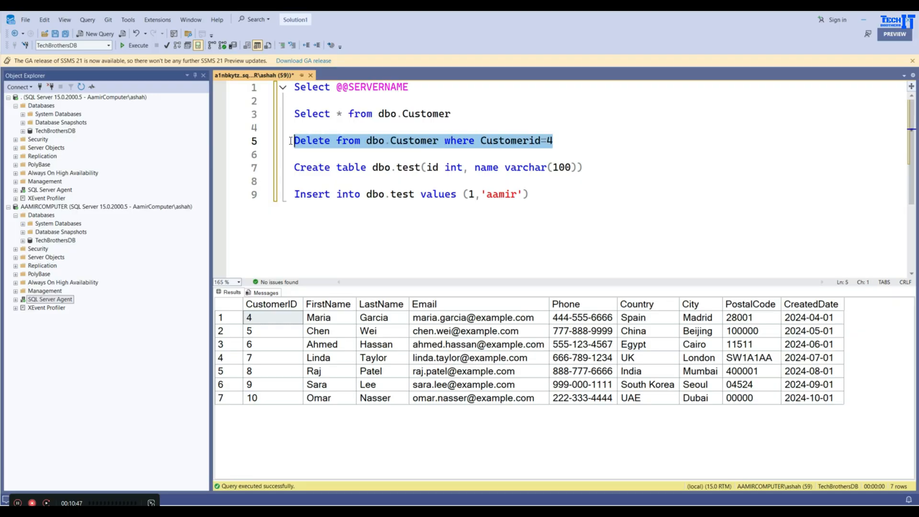
left_click(150, 47)
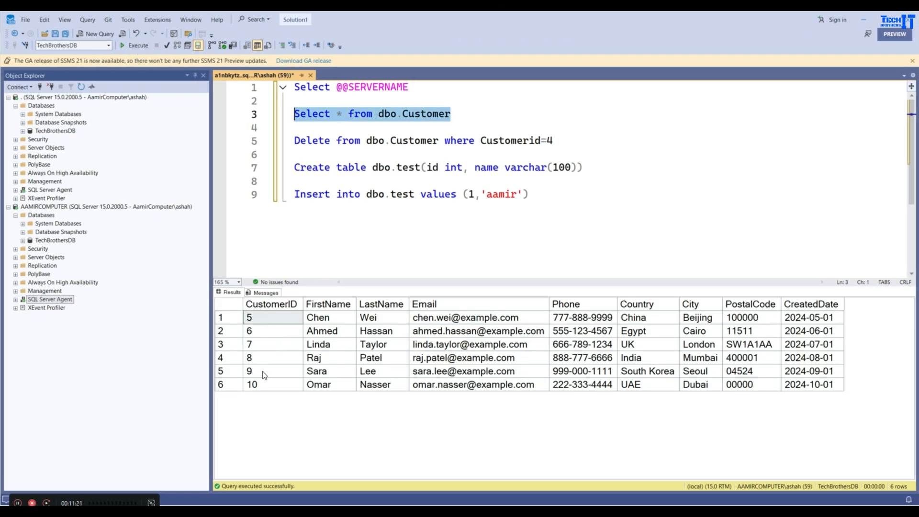
left_click(263, 386)
left_click_drag(266, 372, 277, 320)
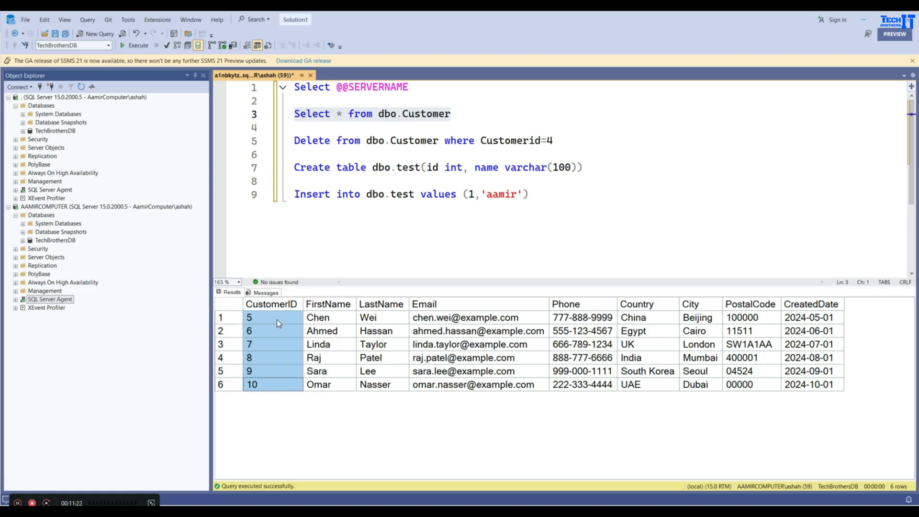
Step: Execute the Create table and Insert statements for dbo.test together
left_click(567, 195)
left_click_drag(532, 193, 294, 168)
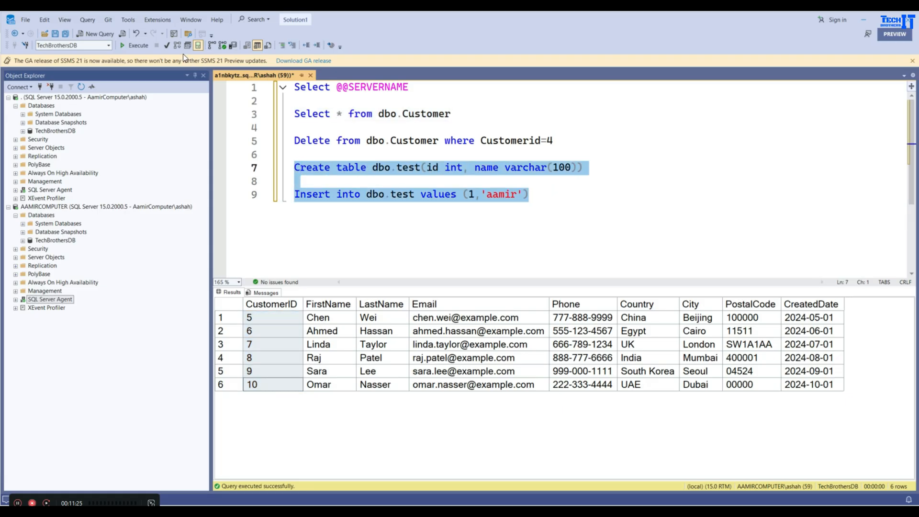
left_click(146, 47)
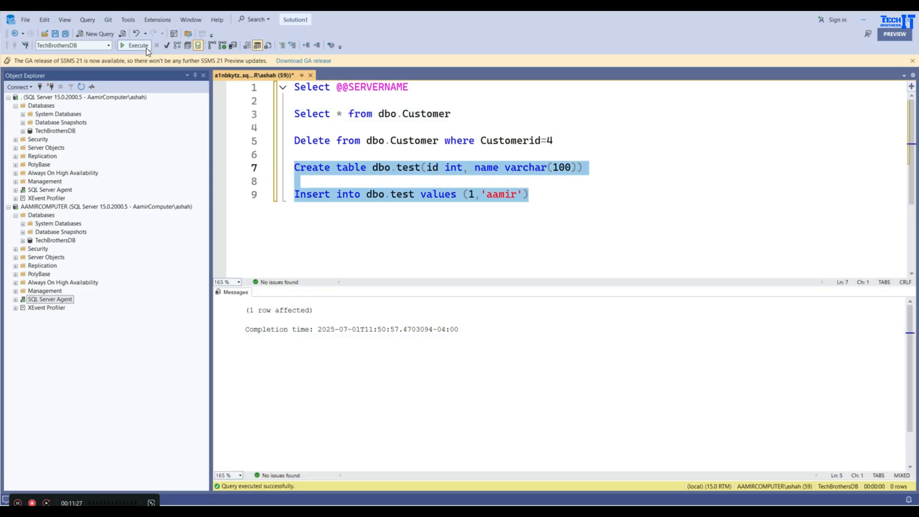
Step: Add the statement Select * From dbo.test below the Insert statement and execute only that query
left_click(503, 183)
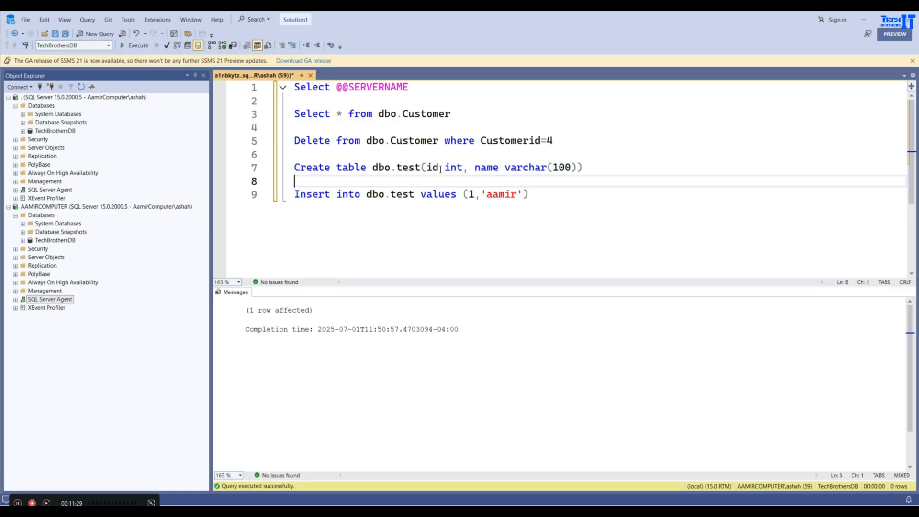
left_click_drag(420, 167, 373, 167)
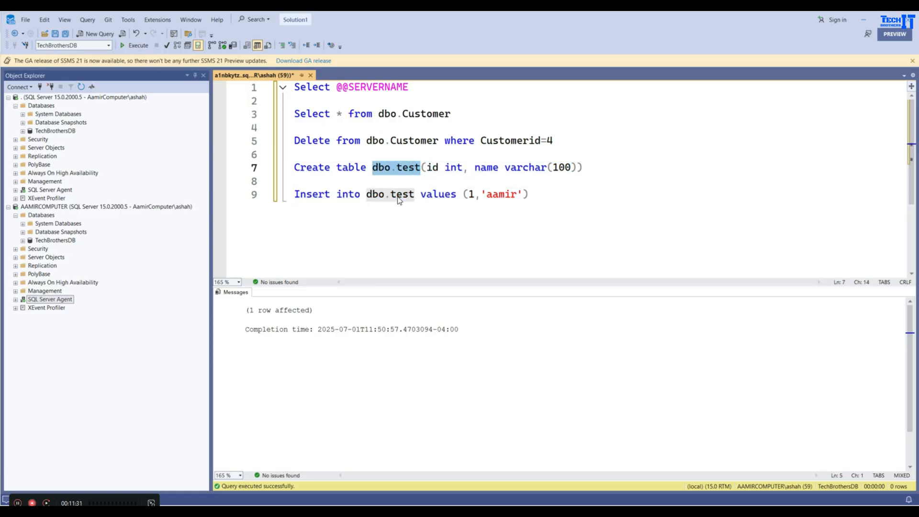
right_click(377, 168)
left_click(404, 185)
left_click(552, 199)
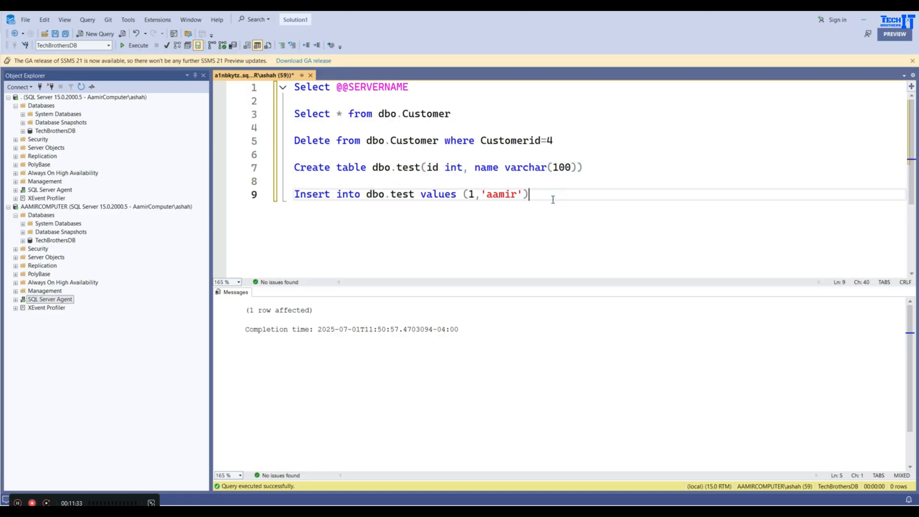
key("Return")
key("Return")
type("Select * From")
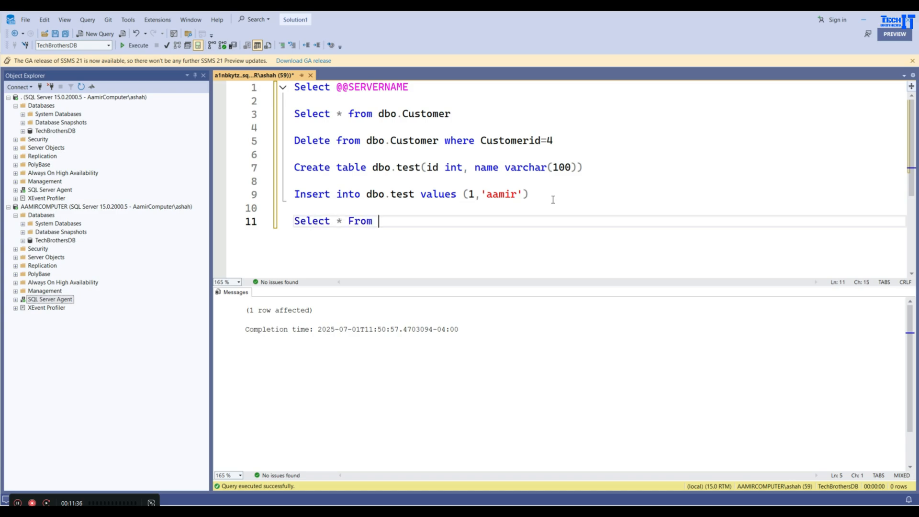
key("ctrl+v")
key("shift+Up")
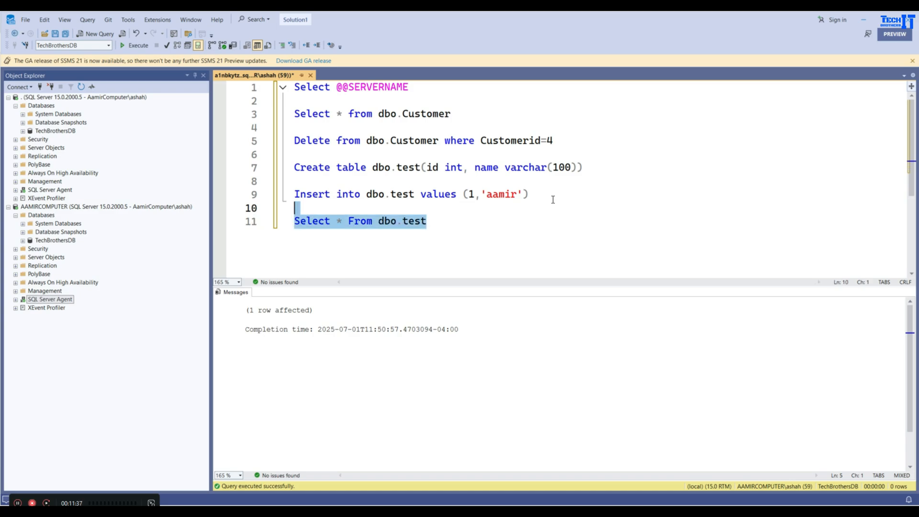
left_click(145, 47)
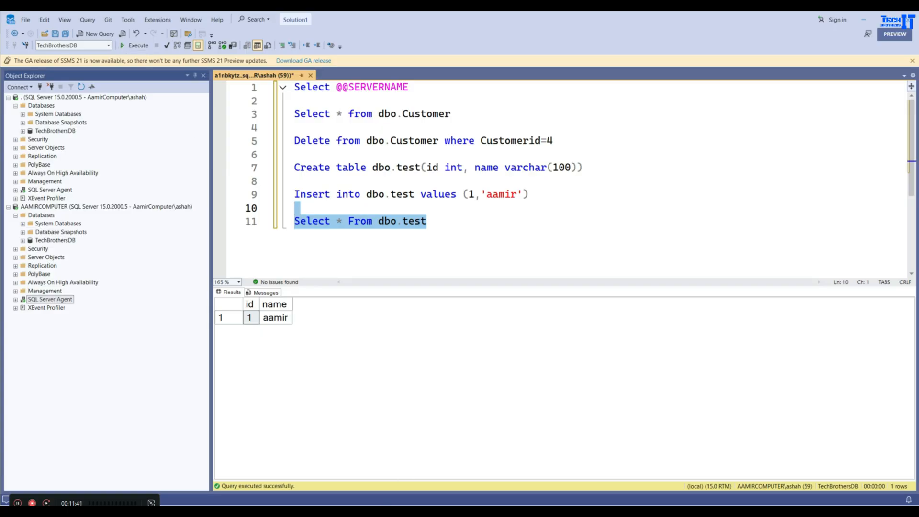
Step: Switch to Fabric, check dbo.test in the mirrored database's replication configuration, and close the configuration without applying changes
left_click(428, 479)
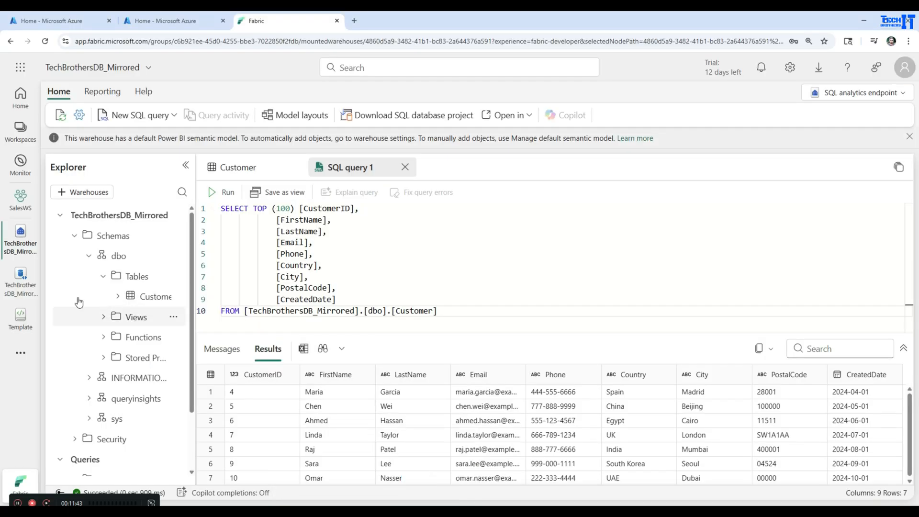
left_click(18, 279)
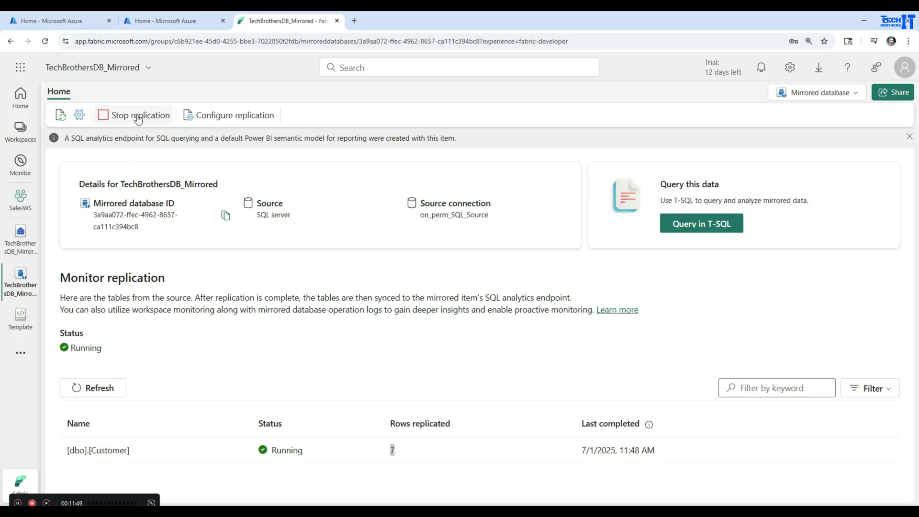
left_click(252, 117)
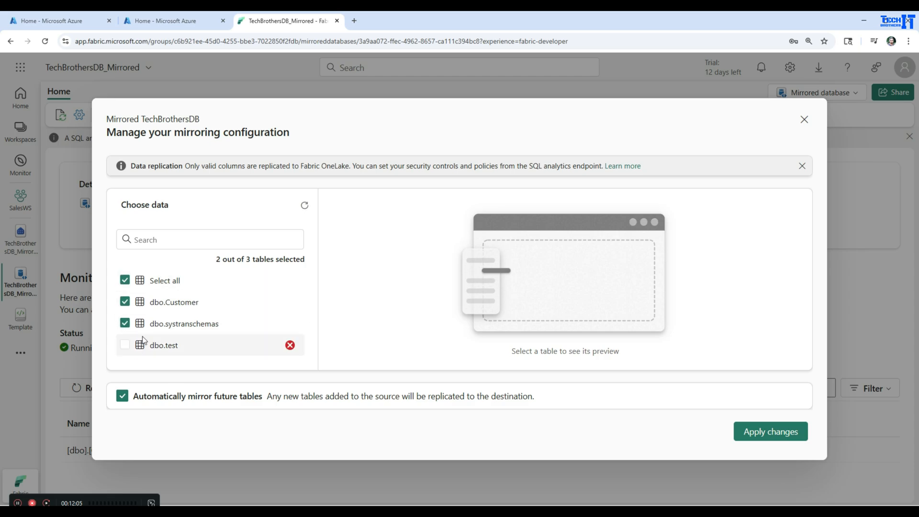
mouse_move(290, 348)
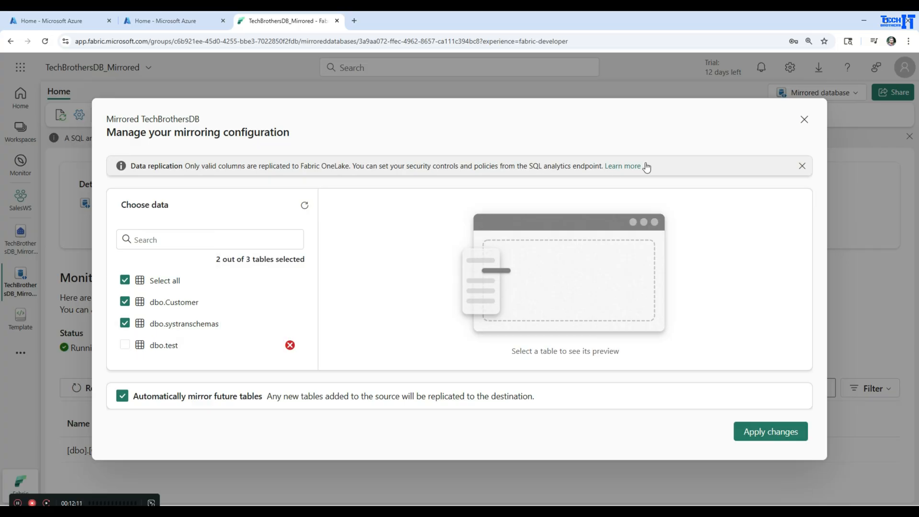
left_click(807, 121)
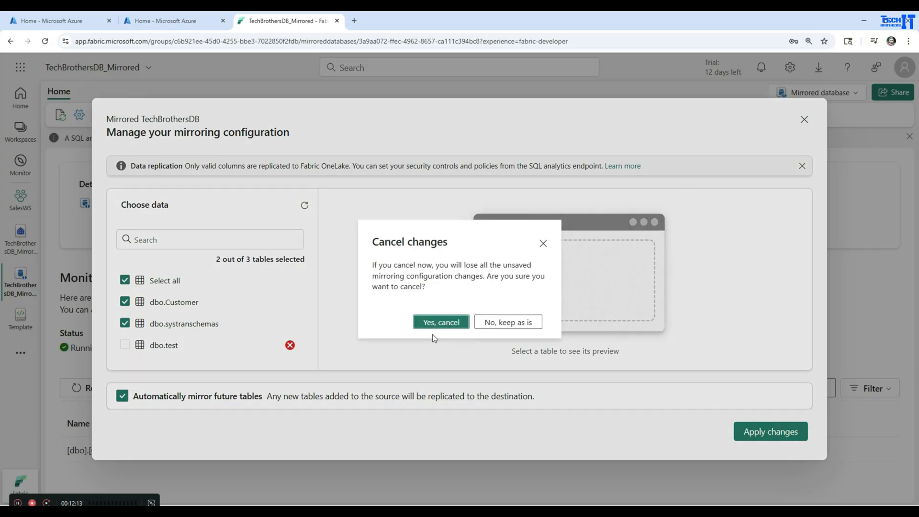
left_click(438, 322)
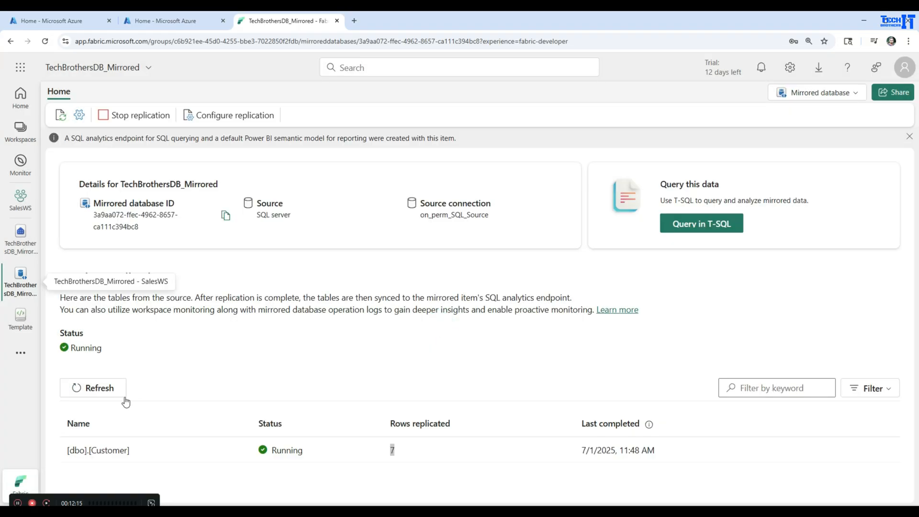
Step: Refresh the replication monitor repeatedly and check the listed tables and the replicated row count for dbo.Customer
left_click(108, 390)
left_click(105, 391)
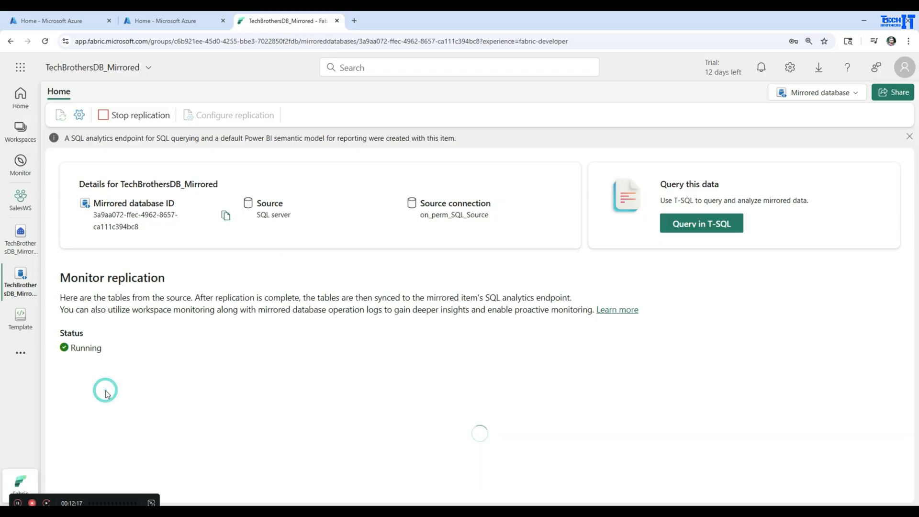
left_click(106, 391)
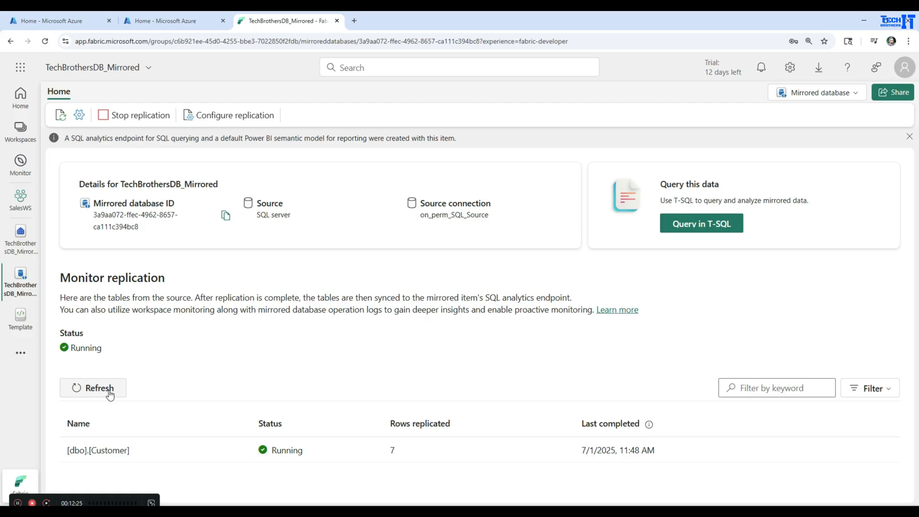
left_click(109, 394)
left_click(109, 393)
left_click(110, 394)
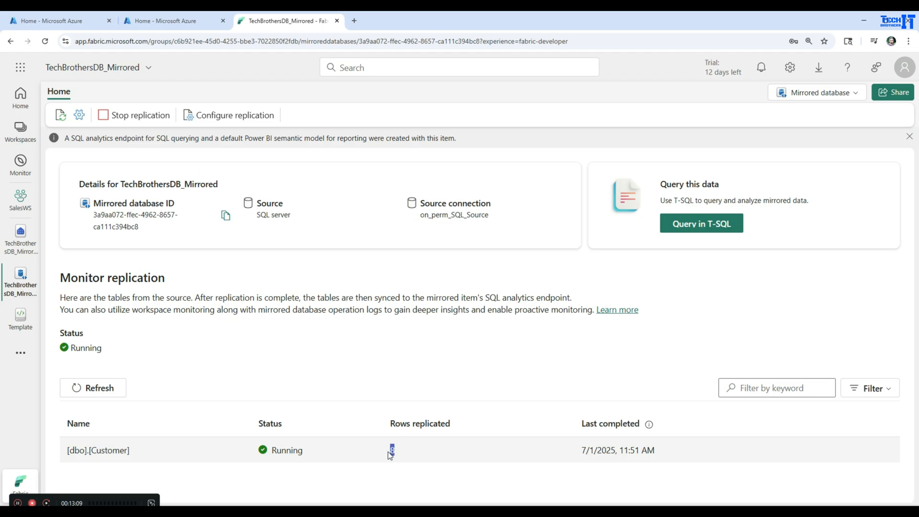
left_click_drag(152, 453, 47, 450)
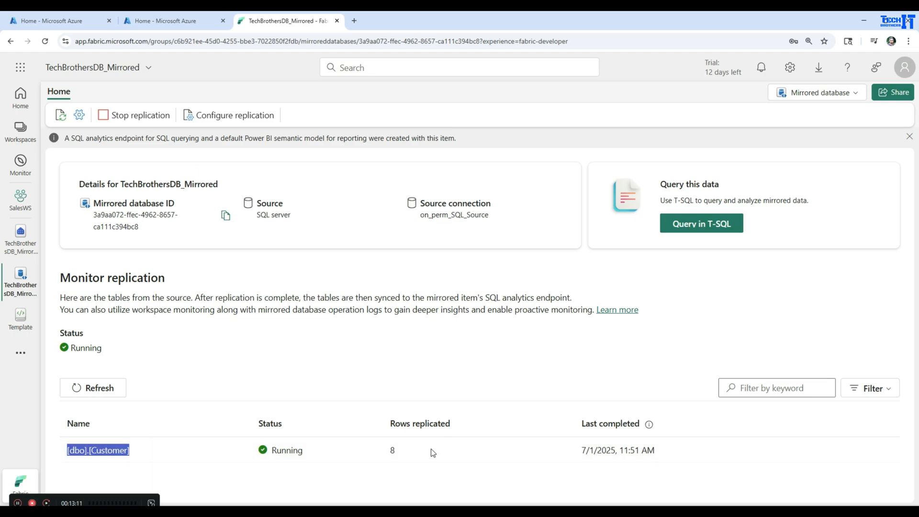
left_click_drag(433, 453, 391, 455)
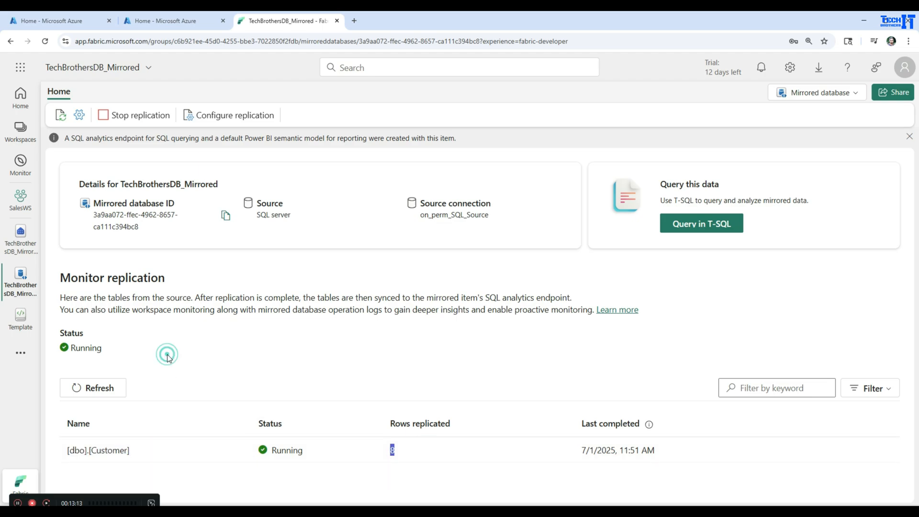
left_click(113, 388)
double_click(392, 450)
Step: Rerun the Customer query in the SQL analytics endpoint and check whether CustomerID 4 is still in the results
left_click(23, 252)
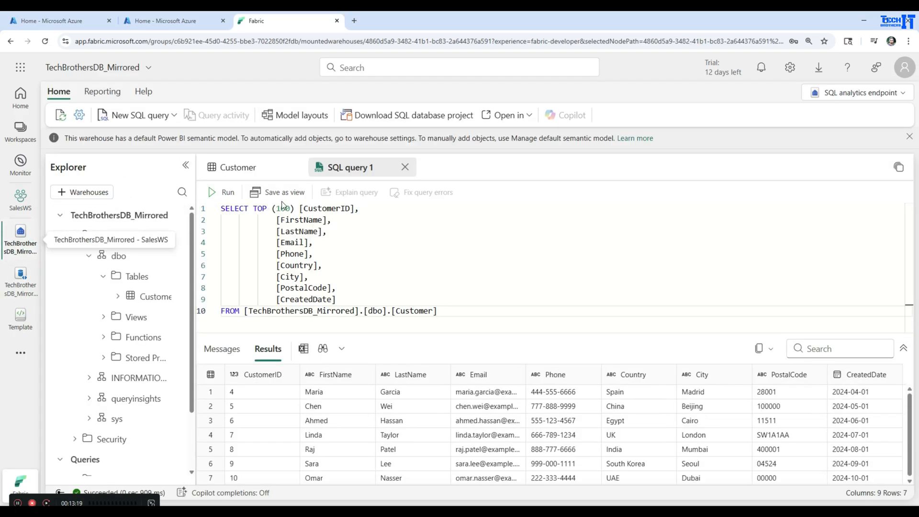
left_click(227, 193)
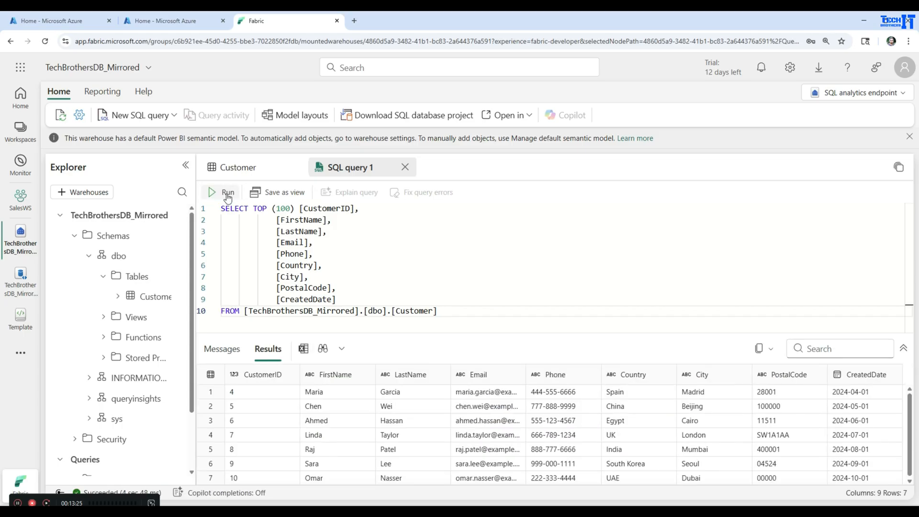
left_click(285, 395)
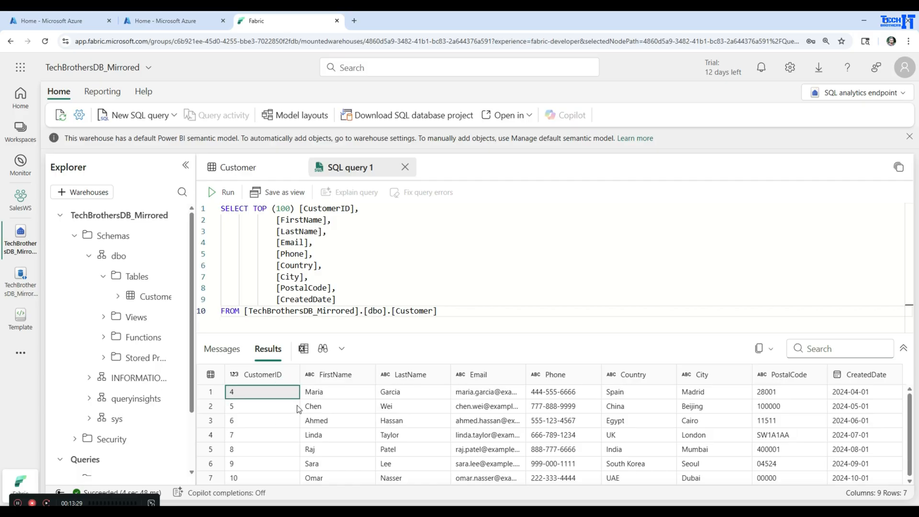
Step: Return to the mirrored database, compare the rows replicated value for dbo.Customer with the query results, and refresh the monitor again
left_click(21, 288)
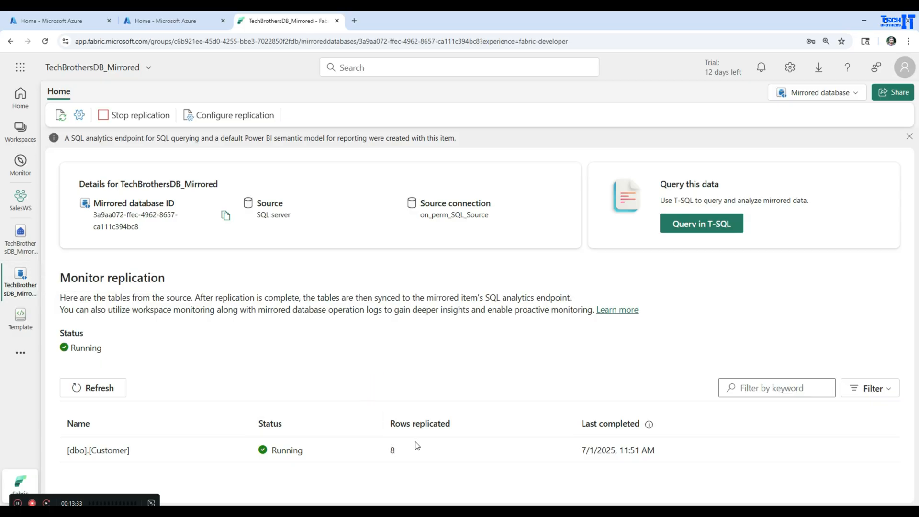
left_click_drag(417, 445, 390, 455)
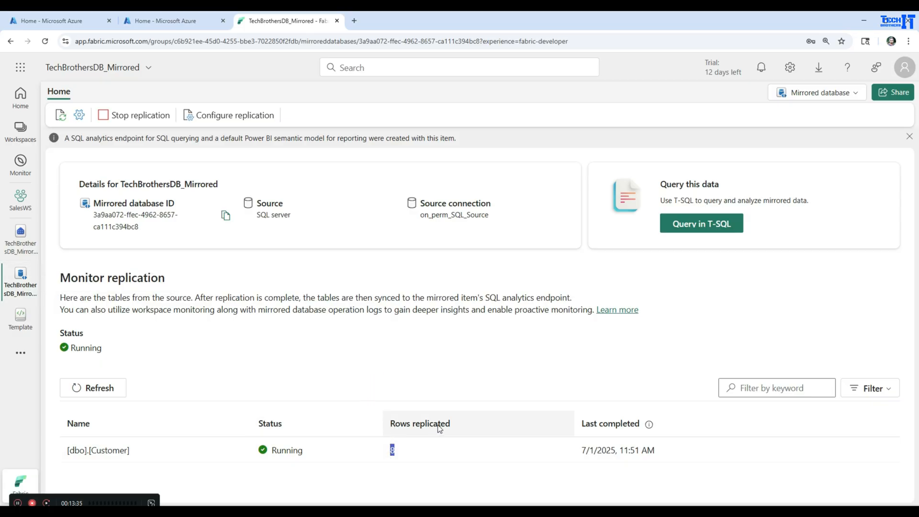
left_click(394, 450)
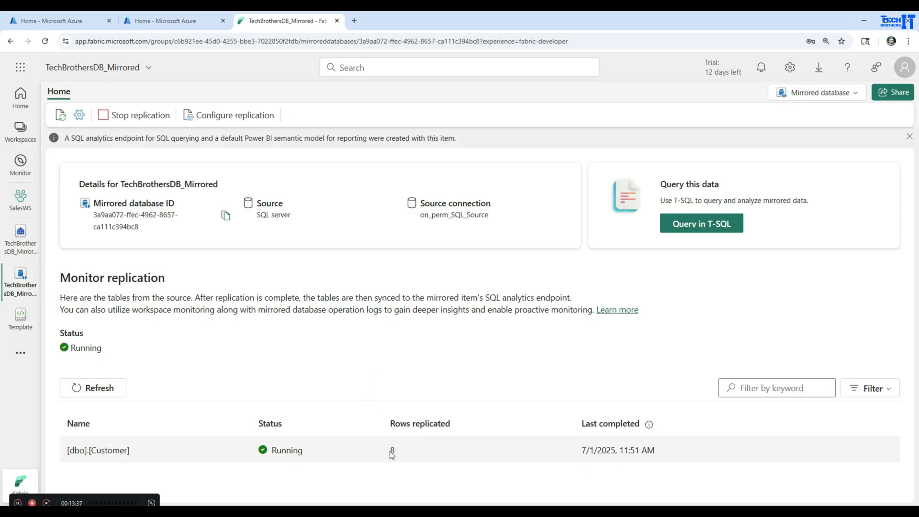
double_click(393, 452)
left_click(401, 454)
double_click(394, 451)
double_click(392, 450)
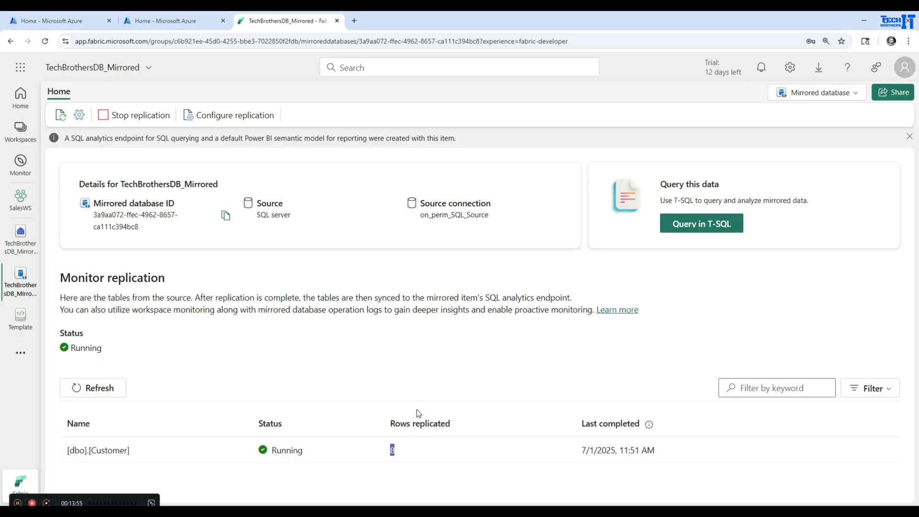
double_click(392, 450)
double_click(393, 450)
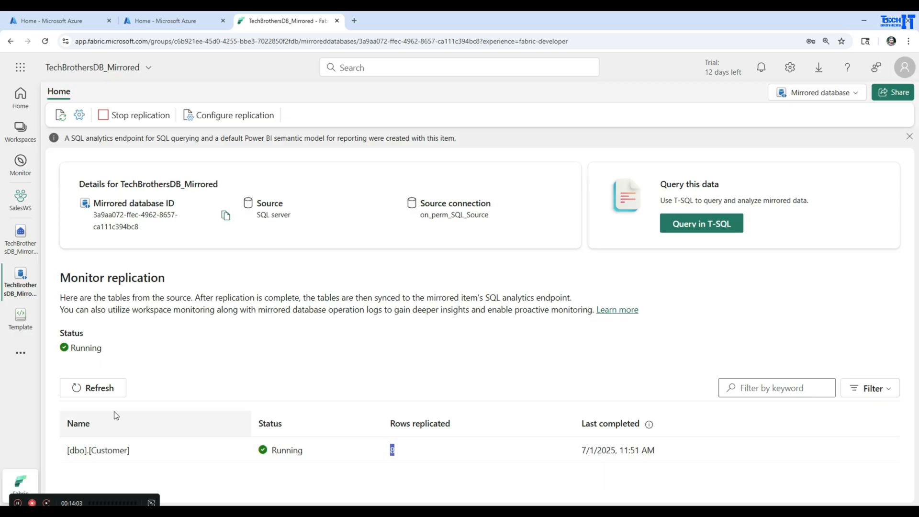
left_click(103, 388)
left_click(106, 392)
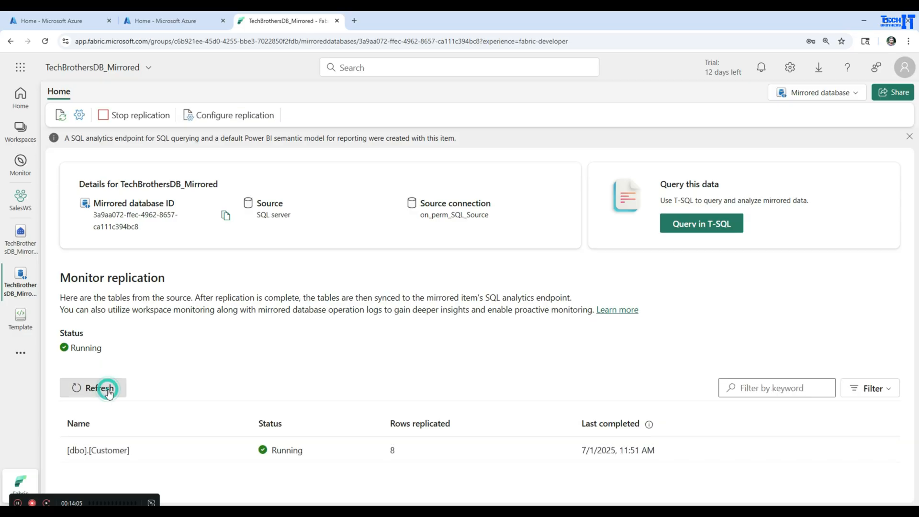
Step: Refresh the replication monitor, then rerun the Customer query in the SQL analytics endpoint to check for the deleted row
left_click(109, 390)
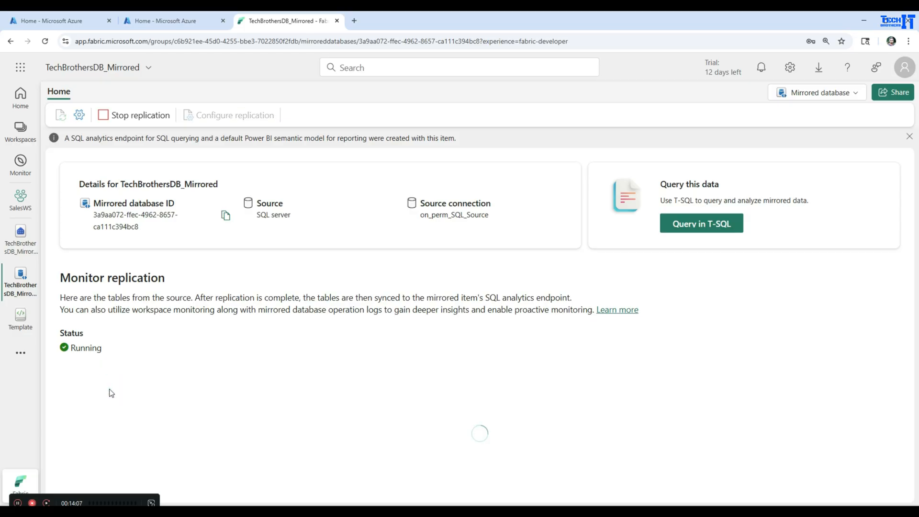
left_click(21, 246)
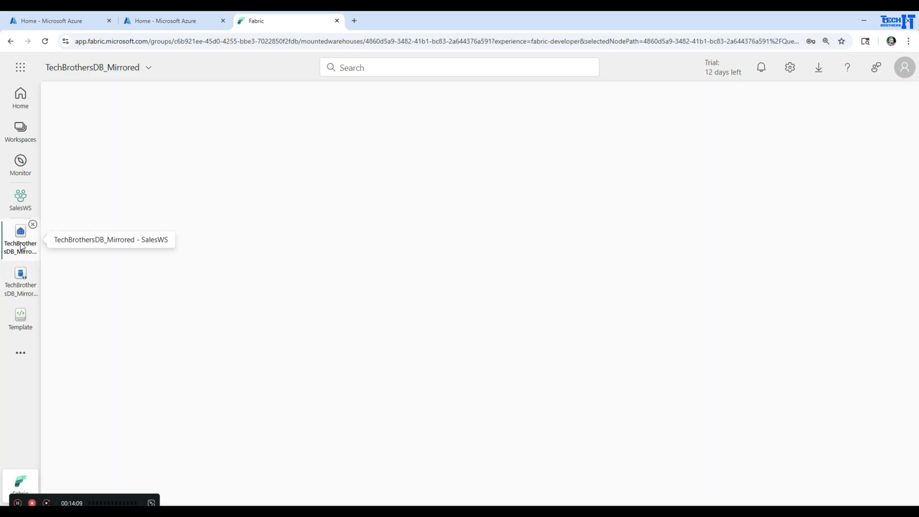
left_click(222, 193)
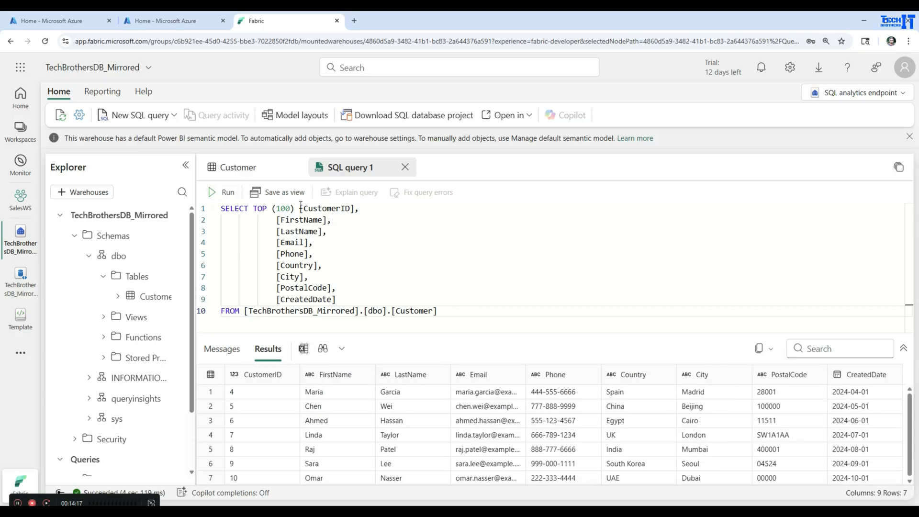
Step: Close the open Customer query and preview, generate a new top 100 rows query on Customer, and check the results for CustomerID 4
left_click(406, 167)
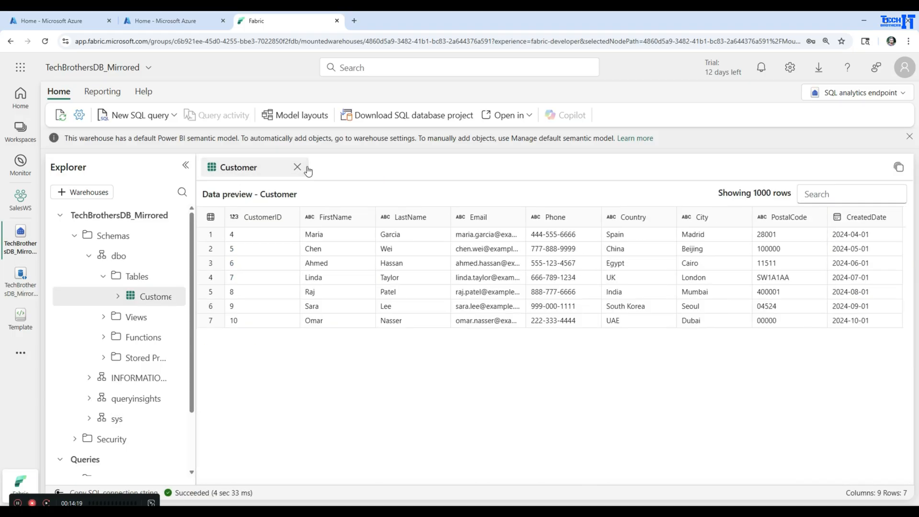
left_click(297, 167)
left_click(154, 299)
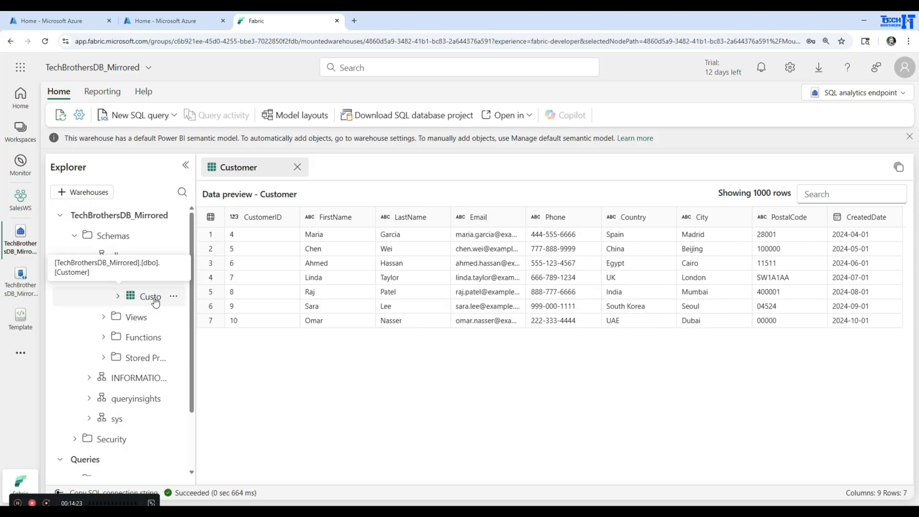
left_click(297, 168)
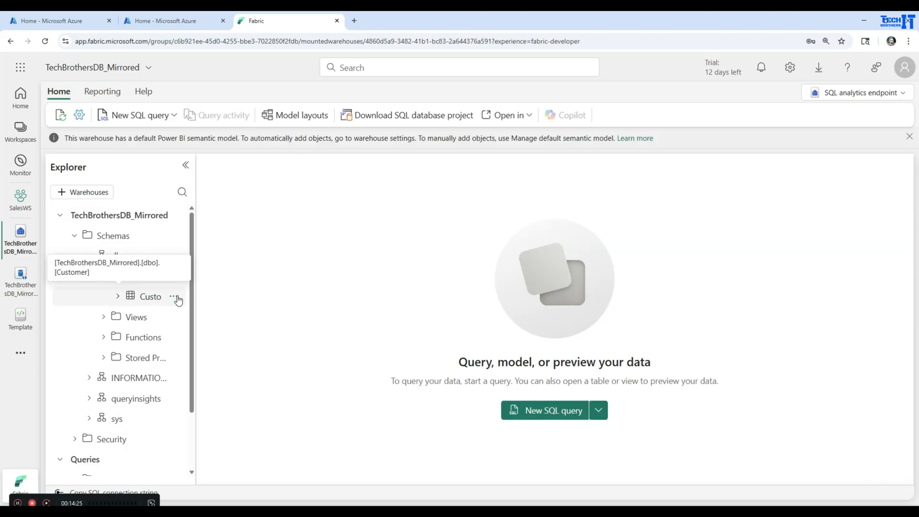
left_click(178, 299)
mouse_move(191, 316)
left_click(309, 318)
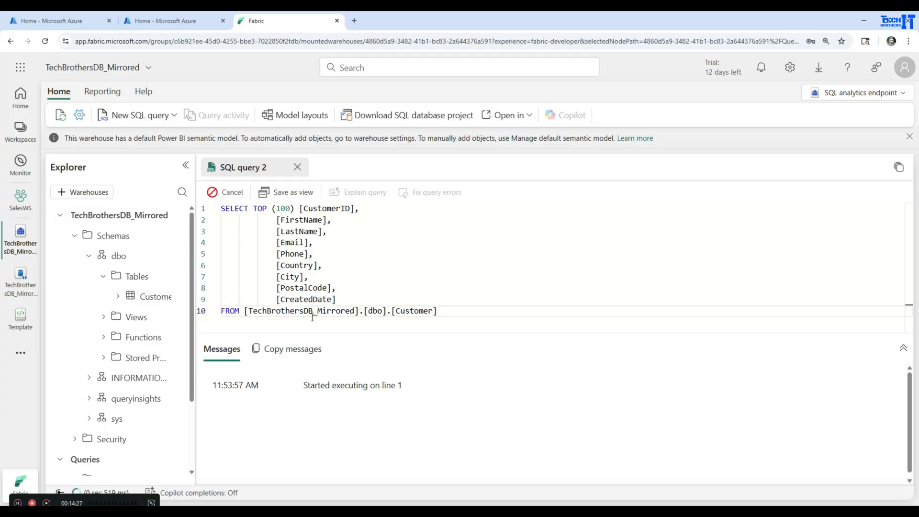
left_click(220, 392)
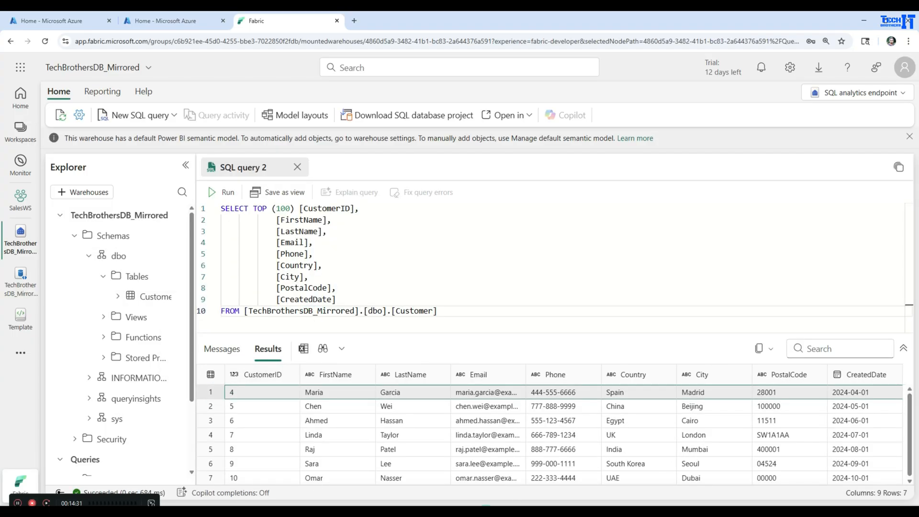
Step: Switch to SQL Server Management Studio, run Select * from dbo.Customer on the source database, and check the CustomerID values
key("alt+Tab")
left_click(560, 139)
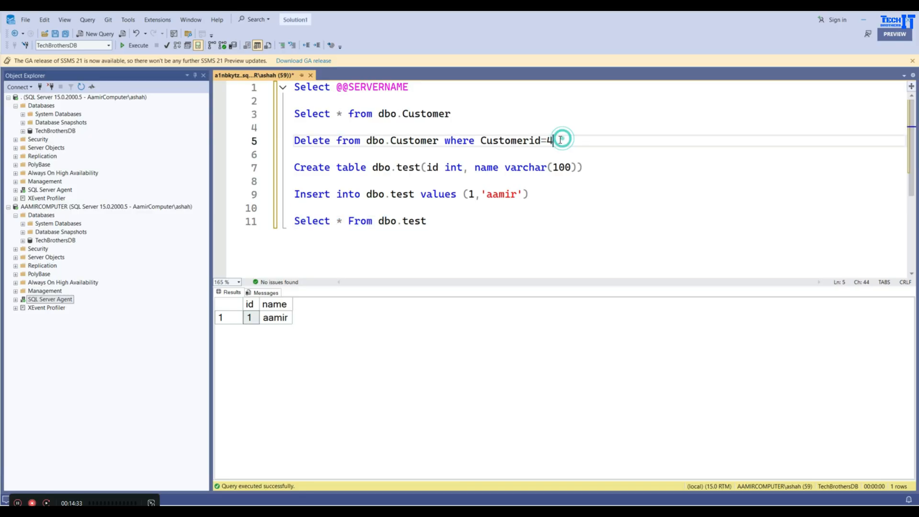
left_click_drag(560, 140, 294, 140)
left_click_drag(460, 114, 260, 107)
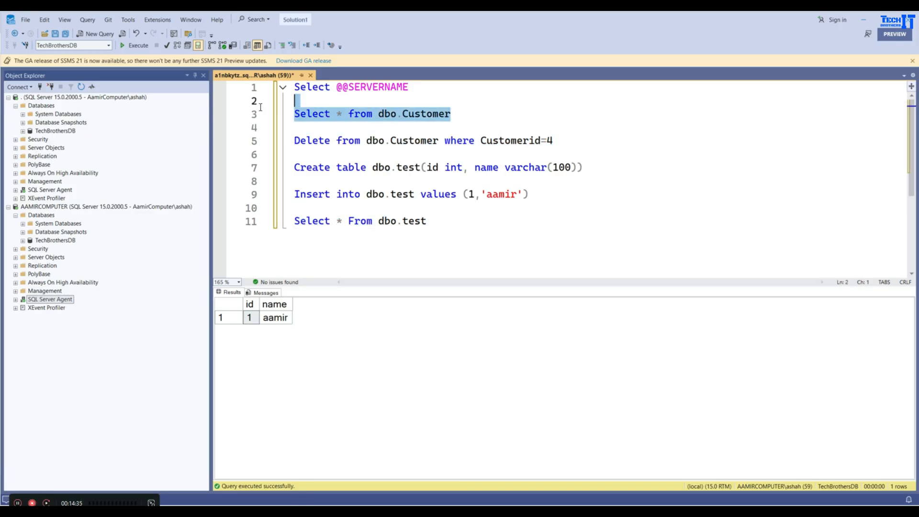
left_click(148, 45)
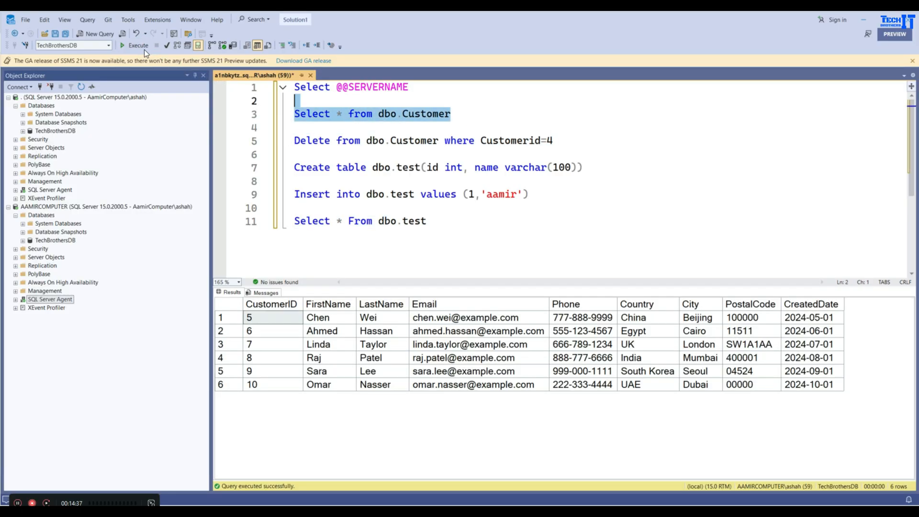
left_click(259, 320)
left_click_drag(259, 328, 256, 383)
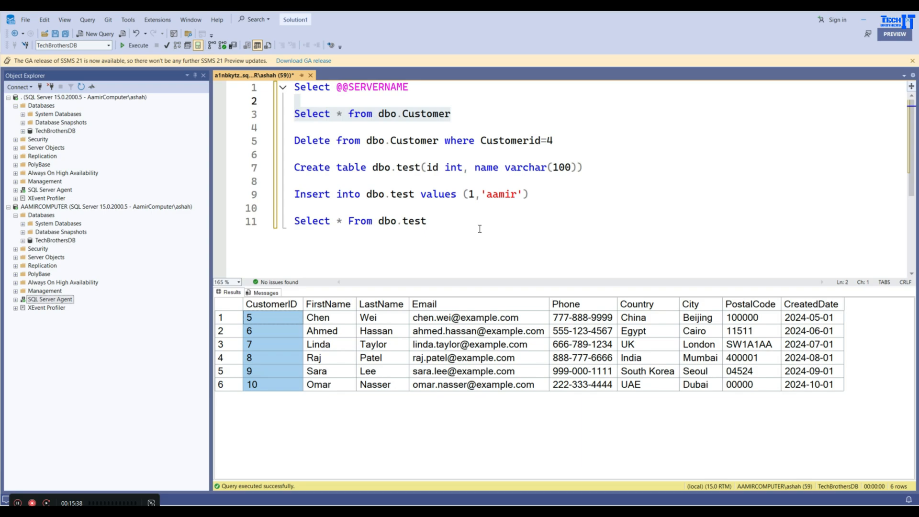
Step: In a new query, write CREATE TABLE for dbo.order (order_id INT primary key, customer_id INT, order_date DATE, total_amount DECIMAL(10, 2)) and an INSERT of four rows
left_click(479, 229)
left_click(98, 36)
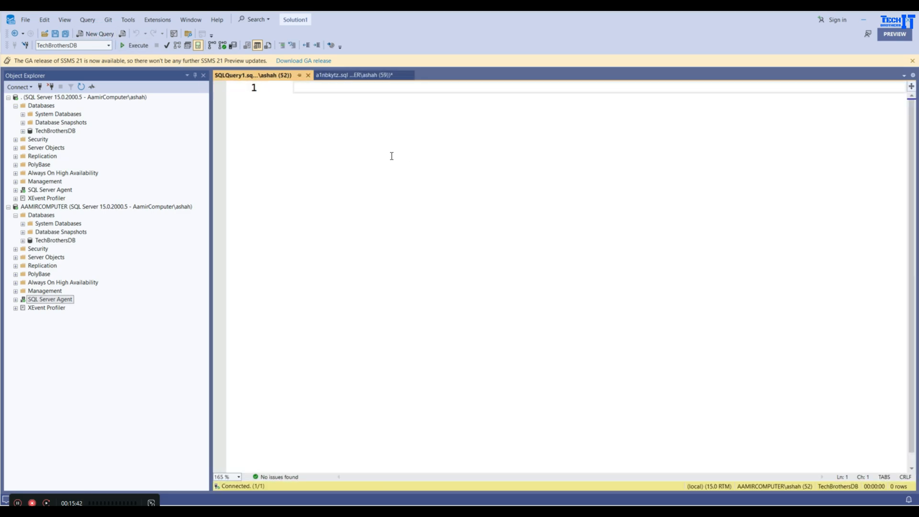
type("CREATE TABLE [dbo].[order] (     order_id INT PRIMARY KEY,     customer_id INT,     order_date DATE,     total_amount DECIMAL(10, 2) );")
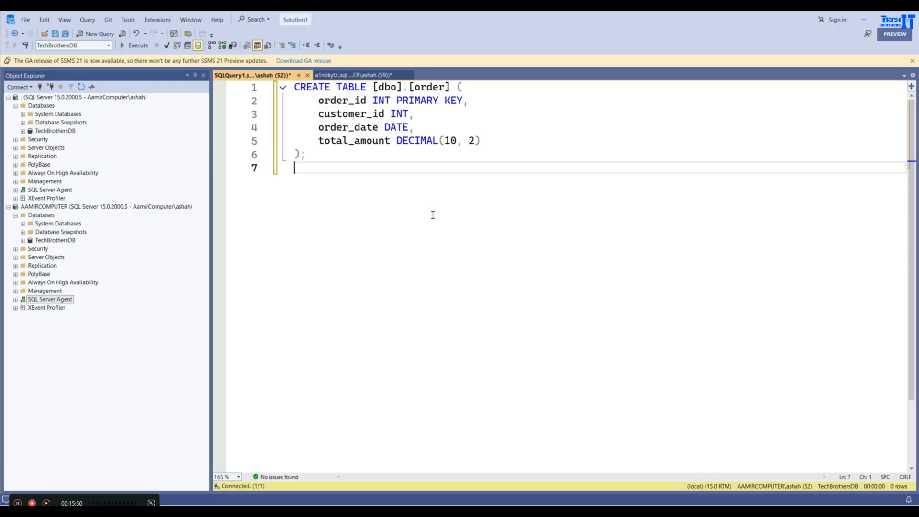
key("Return")
key("Return")
type("INSERT INTO [dbo].[order] (order_id, customer_id, order_date, total_amount) VALUES (101, 1, '2024-01-10', 250.00), (102, 2, '2024-02-15', 120.50), (103, 1, '2024-03-05', 89.99), (104, 3, '2024-03-22', 340.75);")
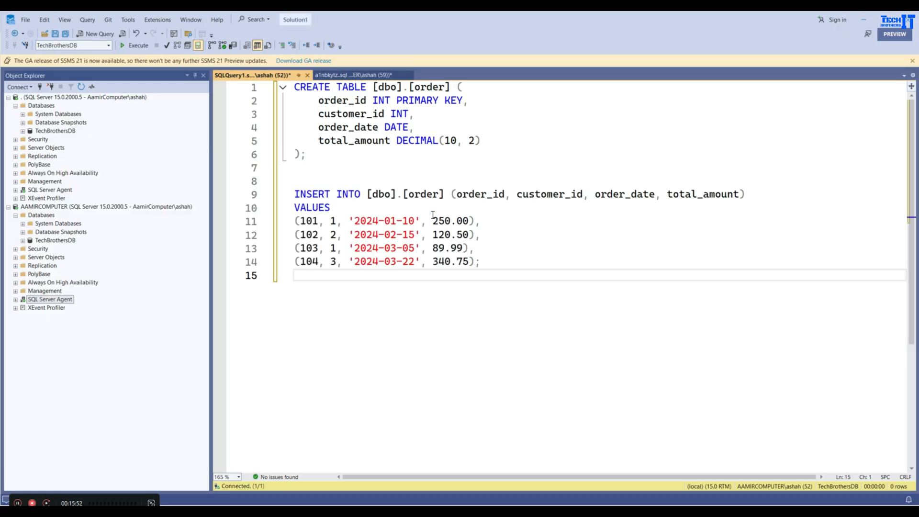
Step: Execute the CREATE TABLE statement for dbo.order, then execute the INSERT statement to add its four rows
left_click_drag(335, 155, 254, 89)
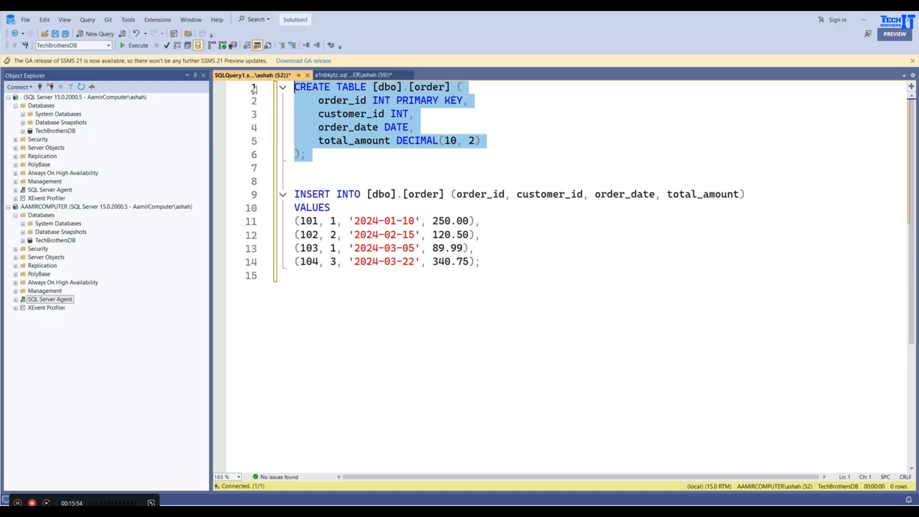
left_click(138, 46)
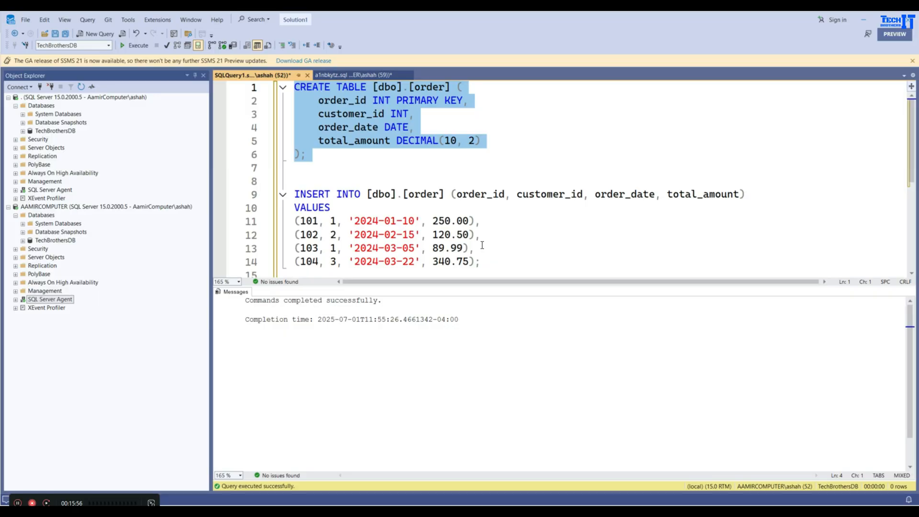
left_click(508, 263)
left_click_drag(481, 261, 295, 194)
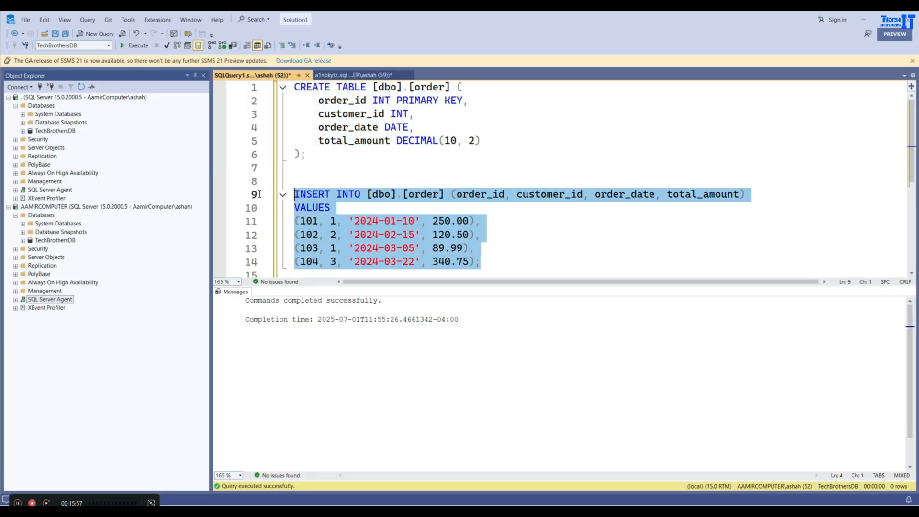
left_click(135, 46)
left_click(498, 250)
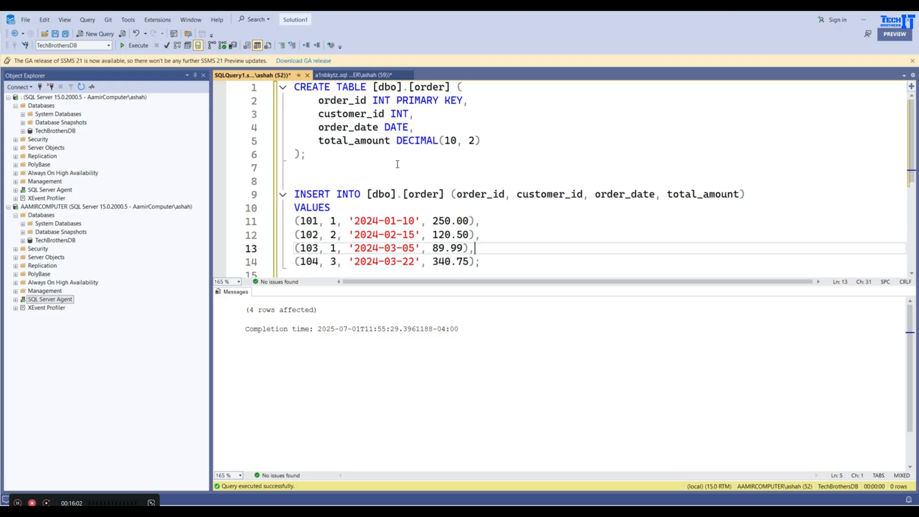
left_click(403, 105)
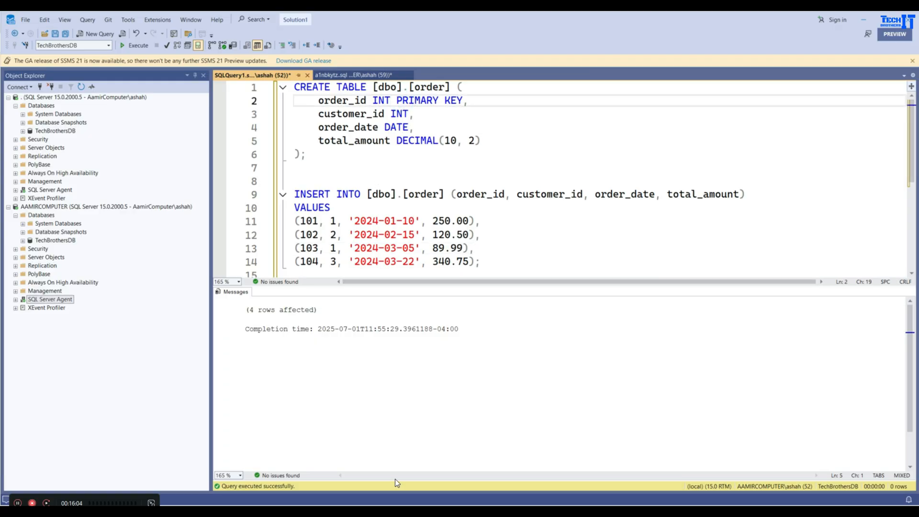
Step: Switch to Fabric and refresh the mirrored database's replication monitor to look for the dbo.order table
left_click(387, 490)
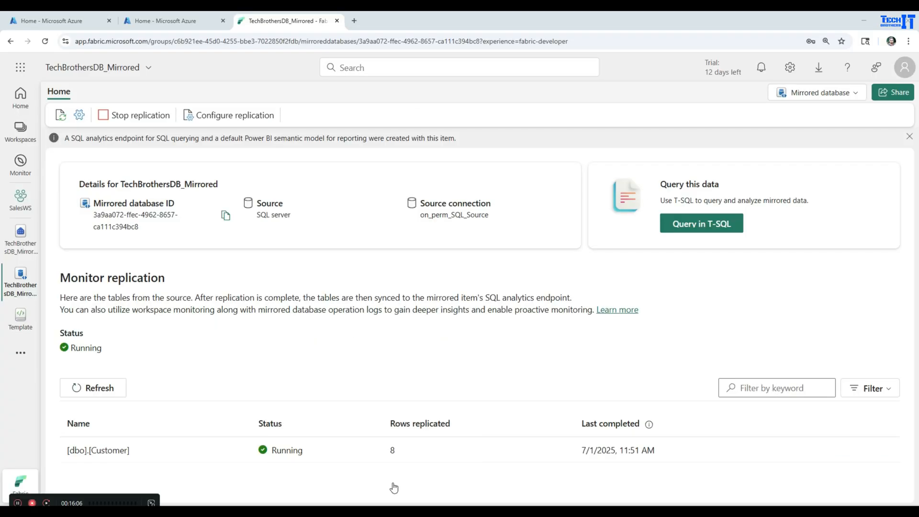
left_click(103, 387)
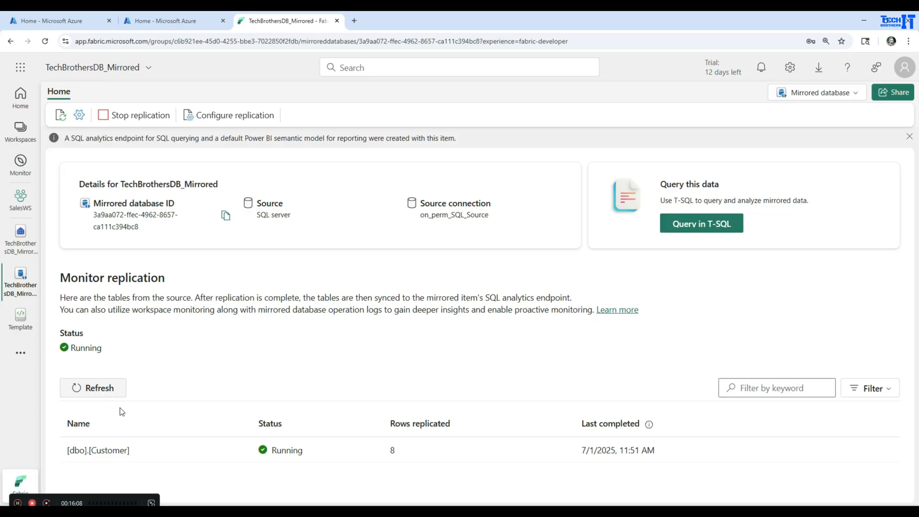
left_click(95, 390)
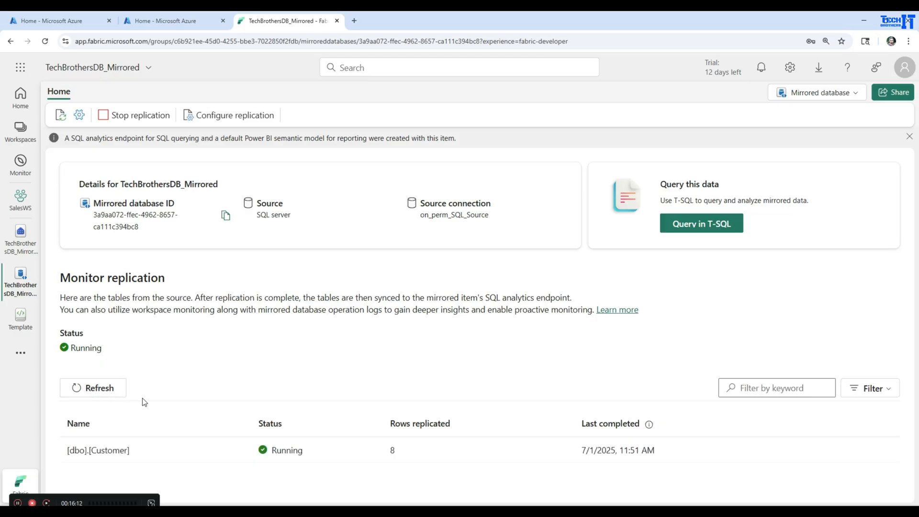
Step: Inspect the table selection for dbo.order and dbo.test in the mirroring configuration, then close it and discard any changes
left_click(249, 115)
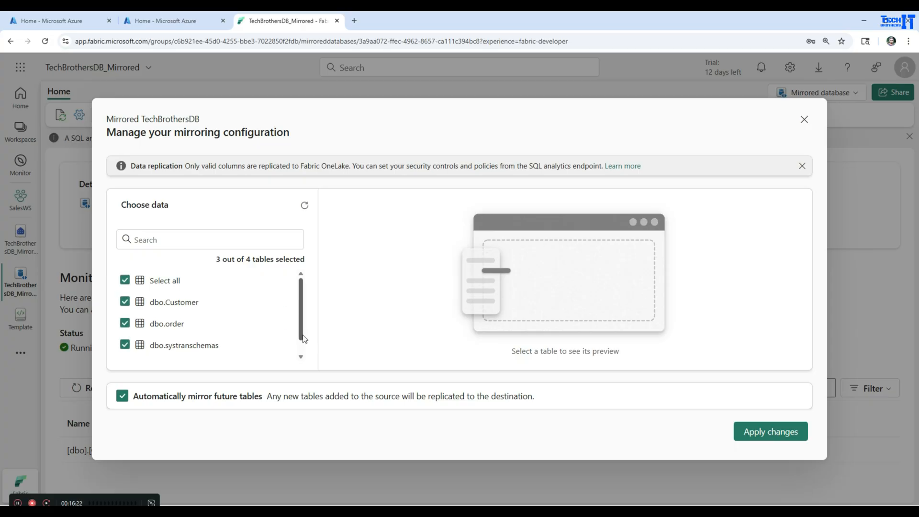
left_click(301, 315)
scroll(301, 316, "down", 1)
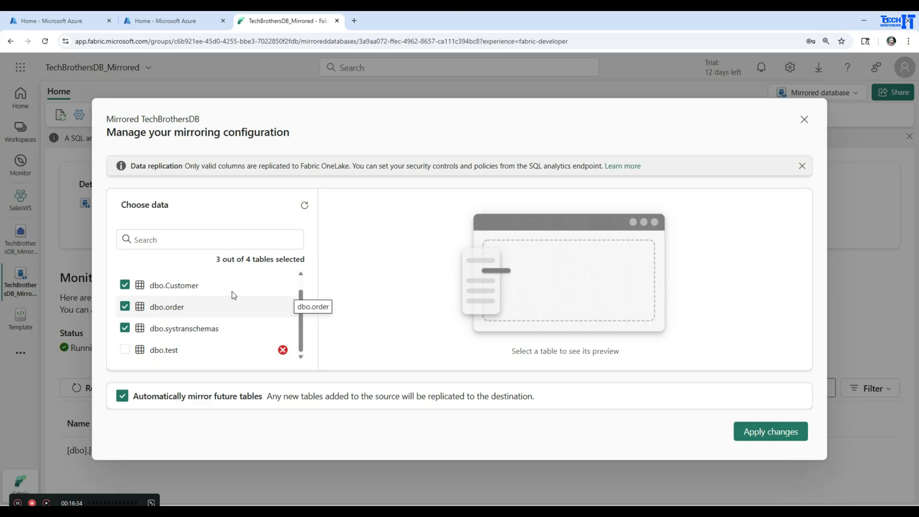
left_click(804, 119)
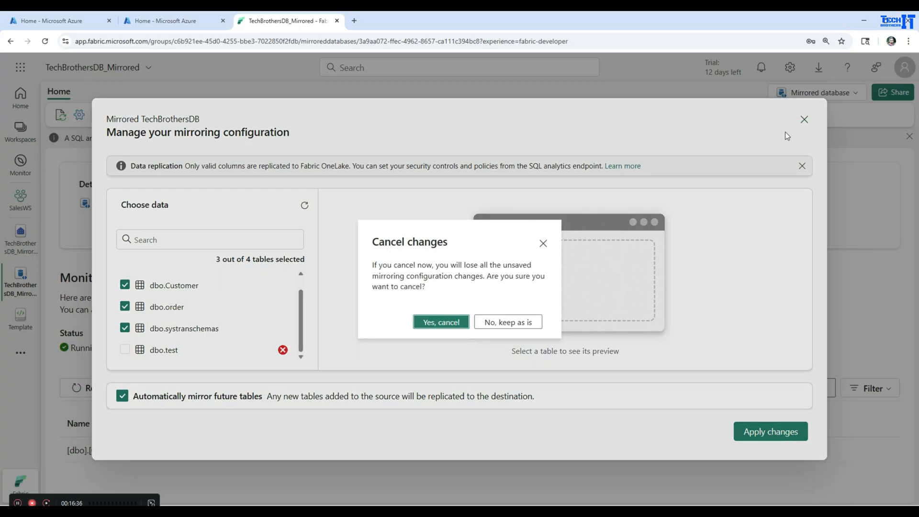
left_click(441, 323)
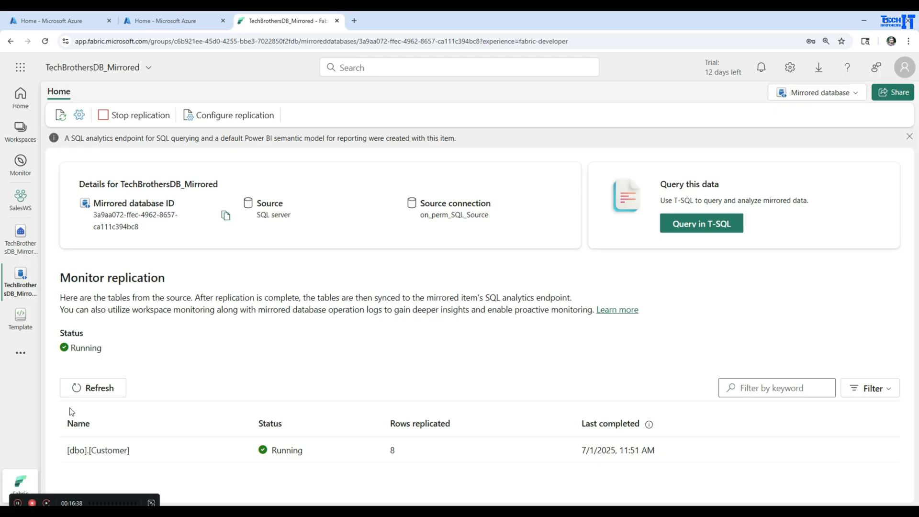
Step: Refresh the replication monitor several more times and check whether dbo.order is listed beside dbo.Customer
left_click(96, 393)
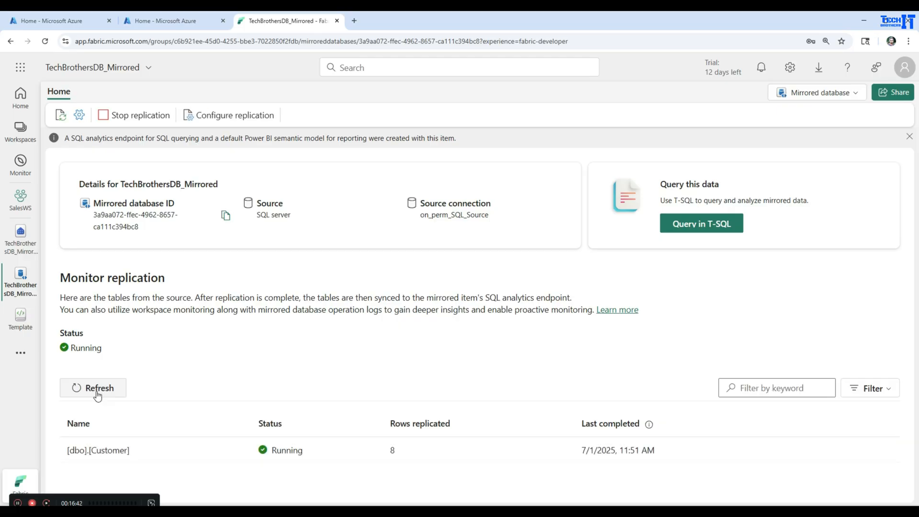
left_click(97, 395)
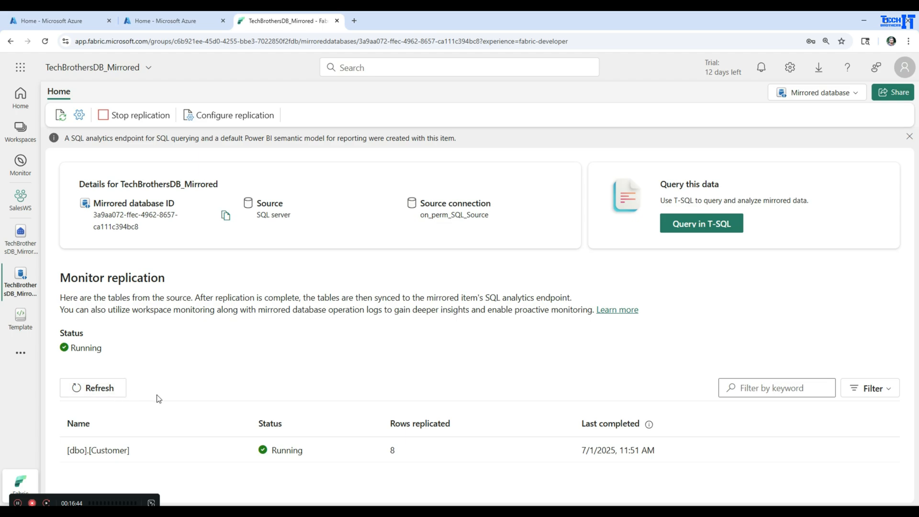
left_click(97, 391)
Step: Rerun the Customer query in the SQL analytics endpoint to check the deletion, and refresh the dbo Tables list to look for order
left_click(11, 240)
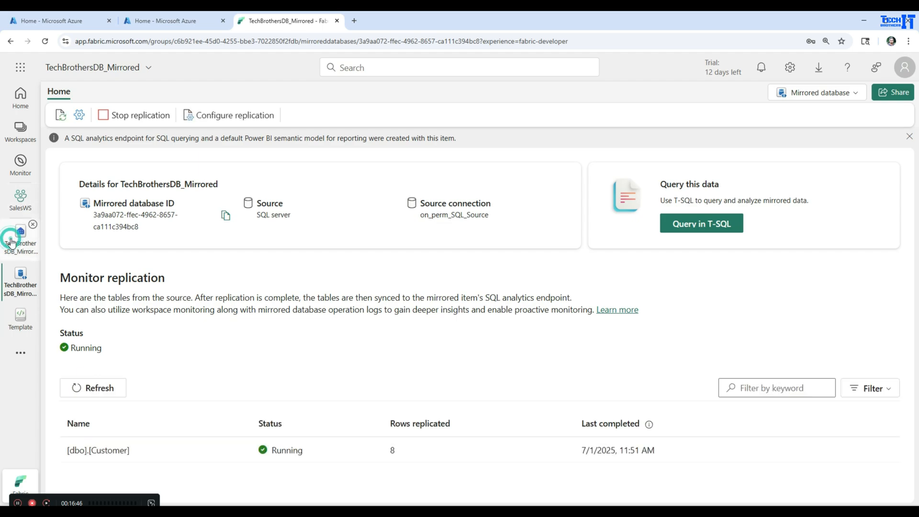
left_click(226, 192)
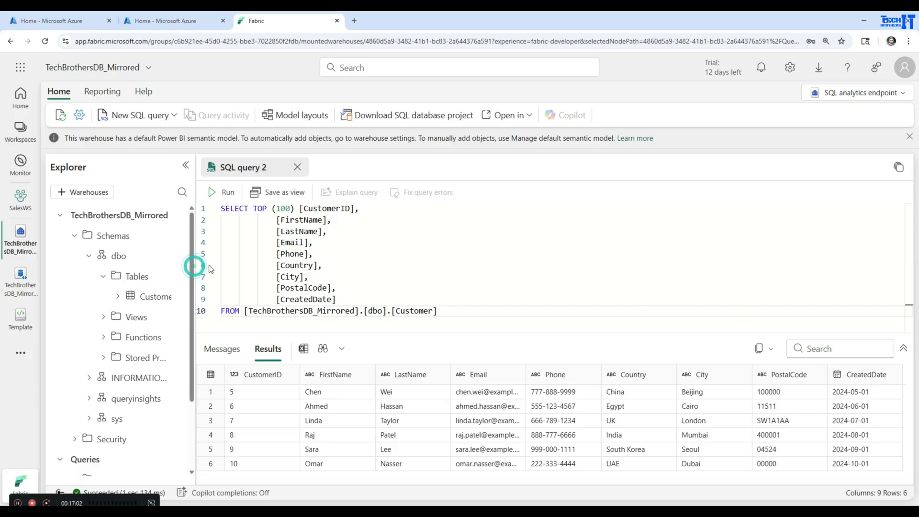
left_click_drag(195, 264, 251, 265)
left_click(235, 276)
left_click(239, 296)
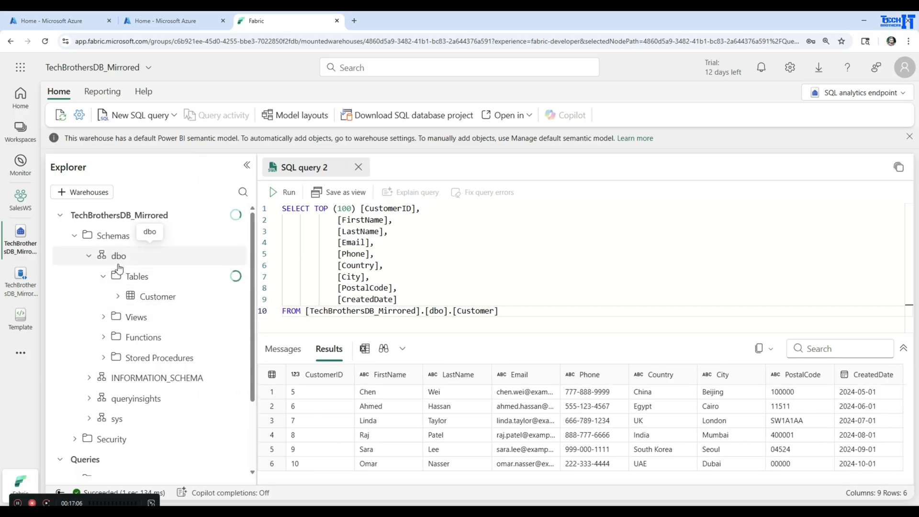
Step: Return to the mirrored database and keep refreshing the monitor to check the replication status of dbo.order
left_click(24, 289)
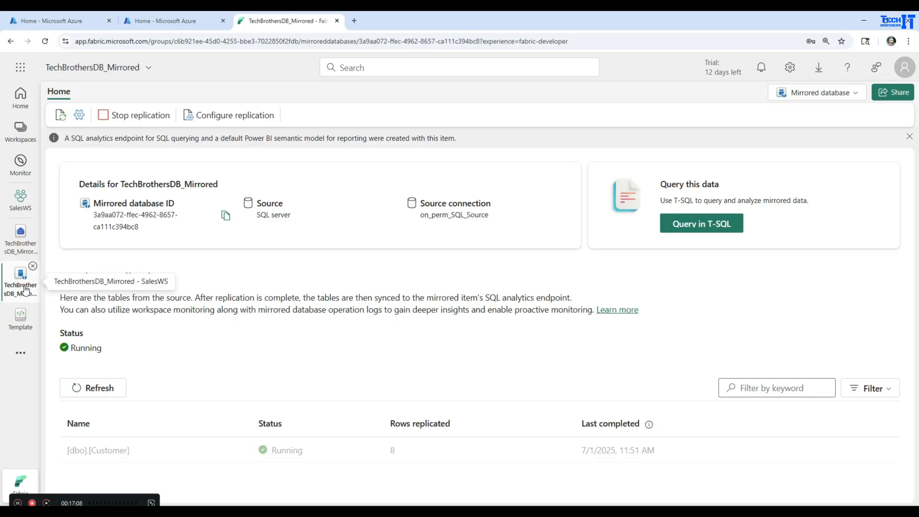
left_click(113, 390)
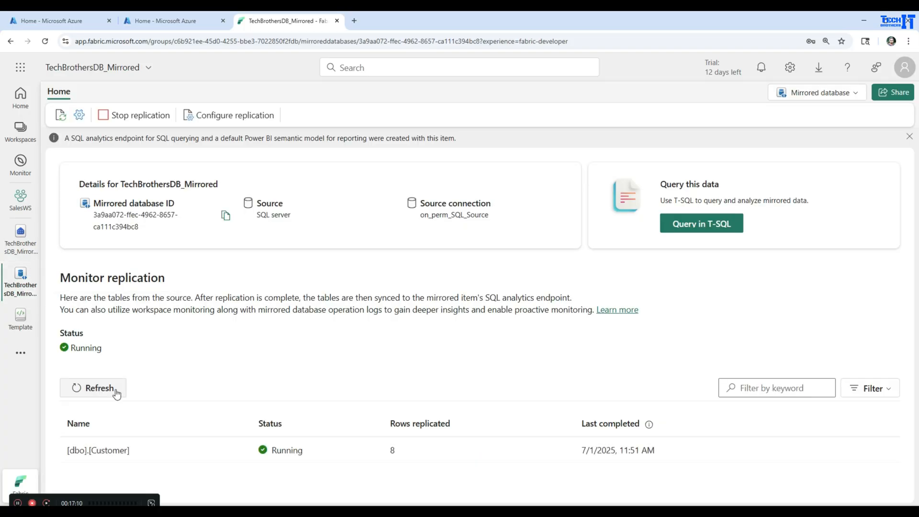
left_click(114, 390)
left_click(114, 392)
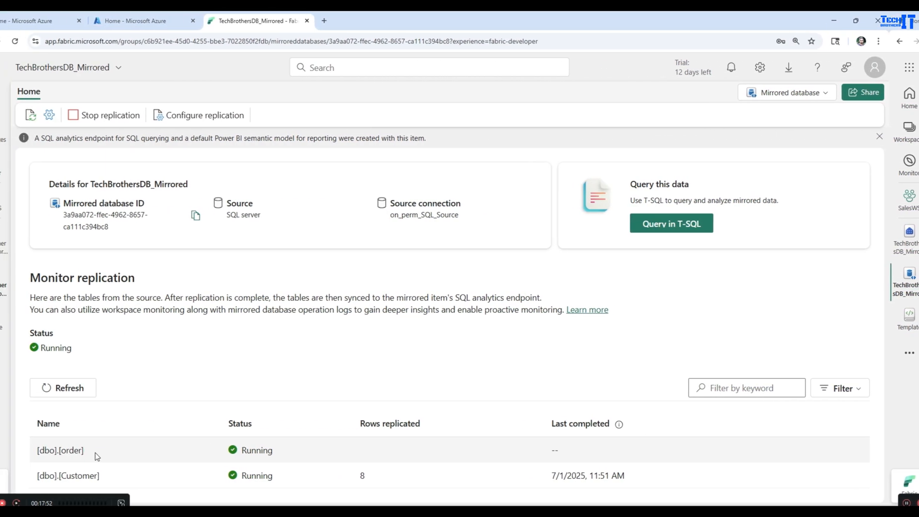
Step: Refresh the replication monitor and check the rows replicated for dbo.order
left_click_drag(114, 450, 71, 448)
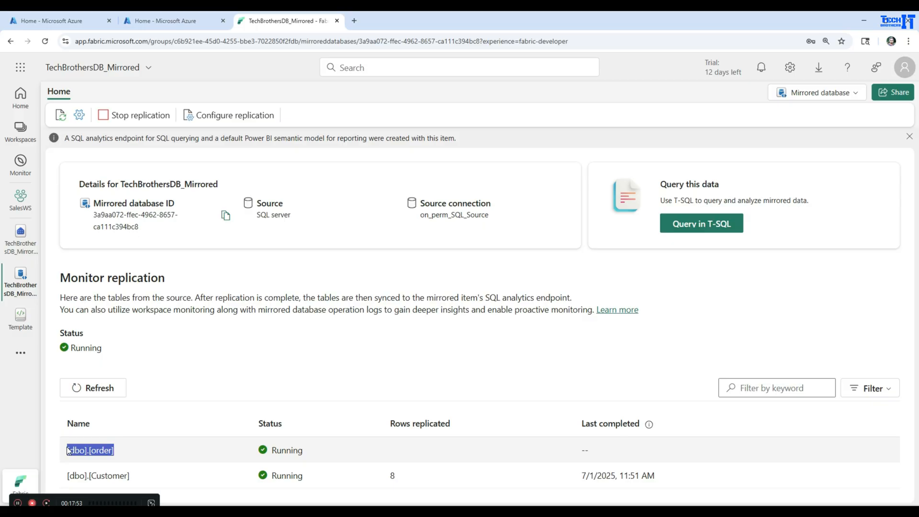
left_click(100, 395)
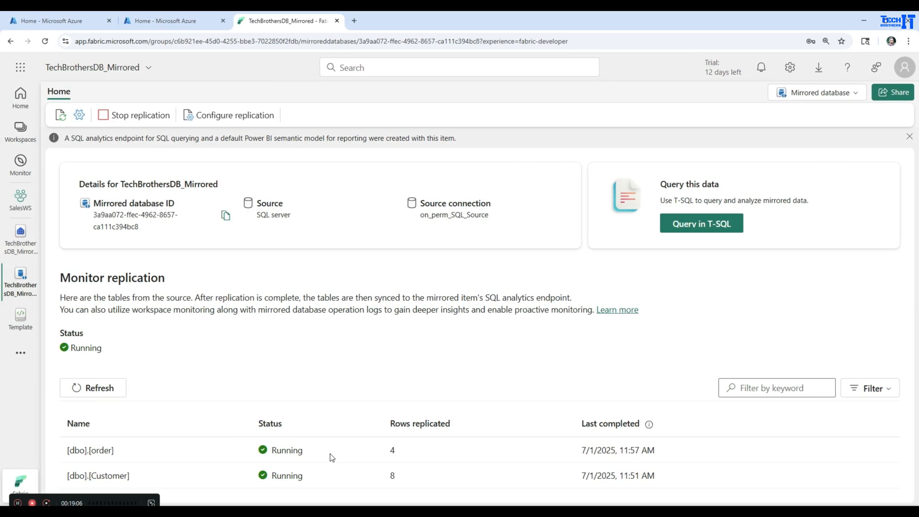
left_click_drag(123, 452, 65, 452)
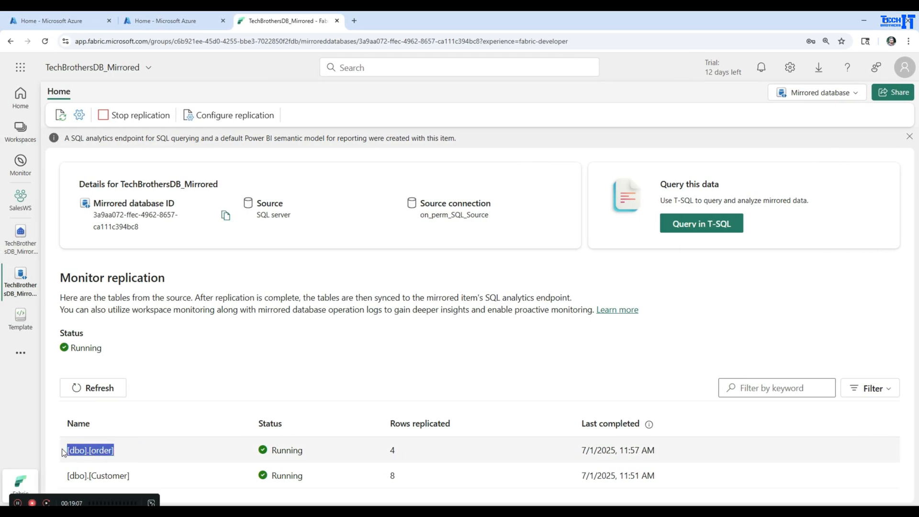
double_click(392, 450)
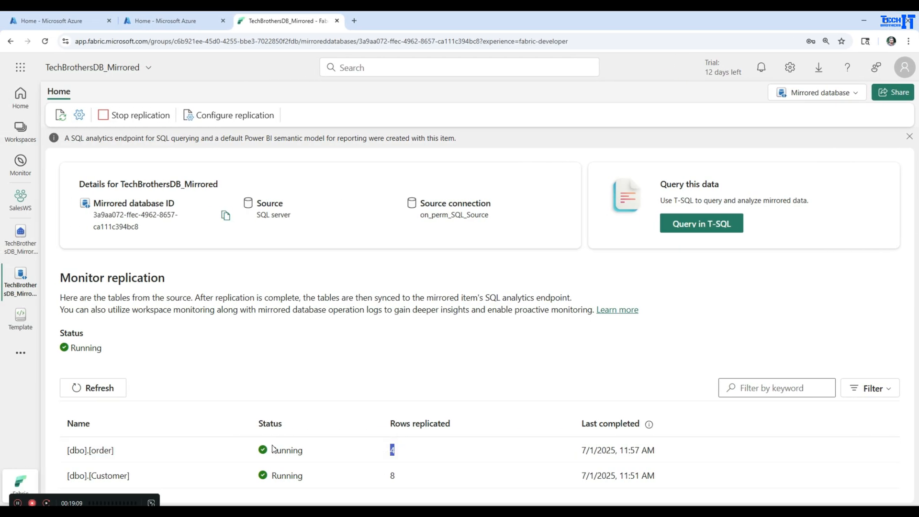
Step: Refresh the dbo Tables list in the SQL analytics endpoint and preview the order table's data, then collapse the list
left_click(20, 236)
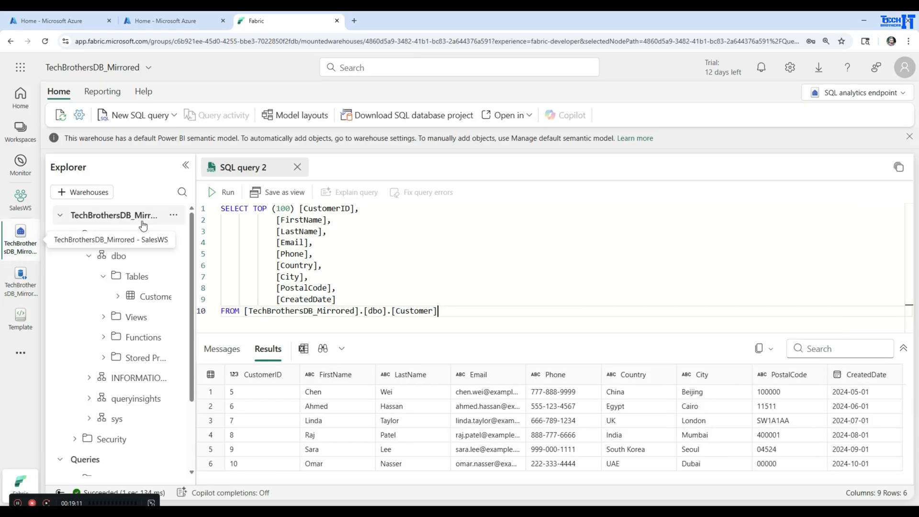
left_click_drag(196, 251, 239, 254)
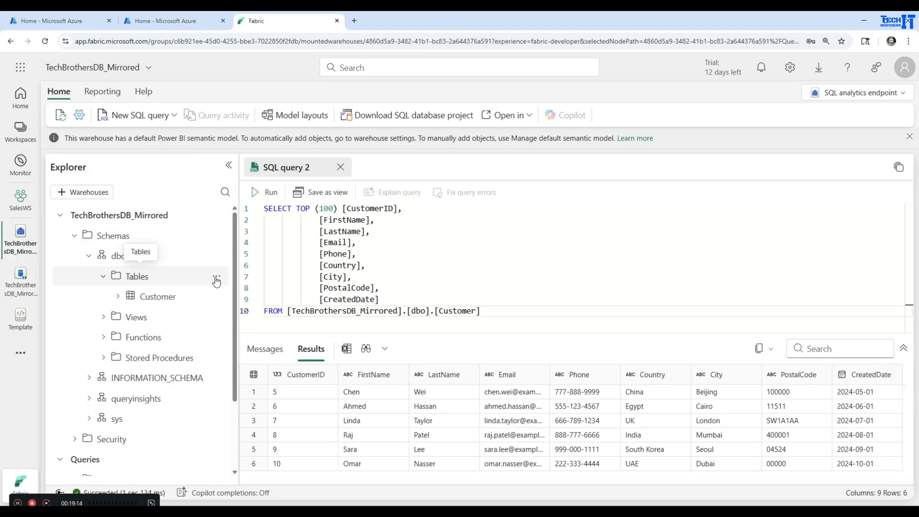
left_click(216, 281)
left_click(237, 294)
left_click(148, 323)
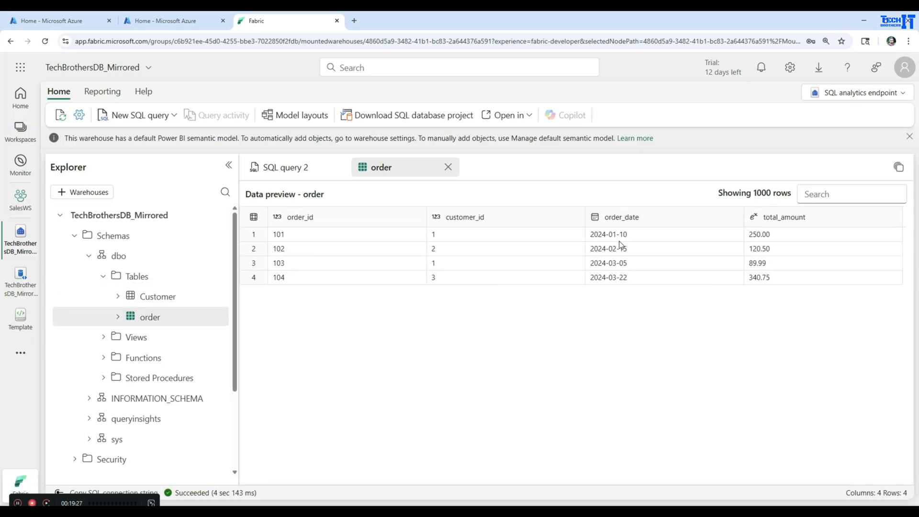
left_click(102, 275)
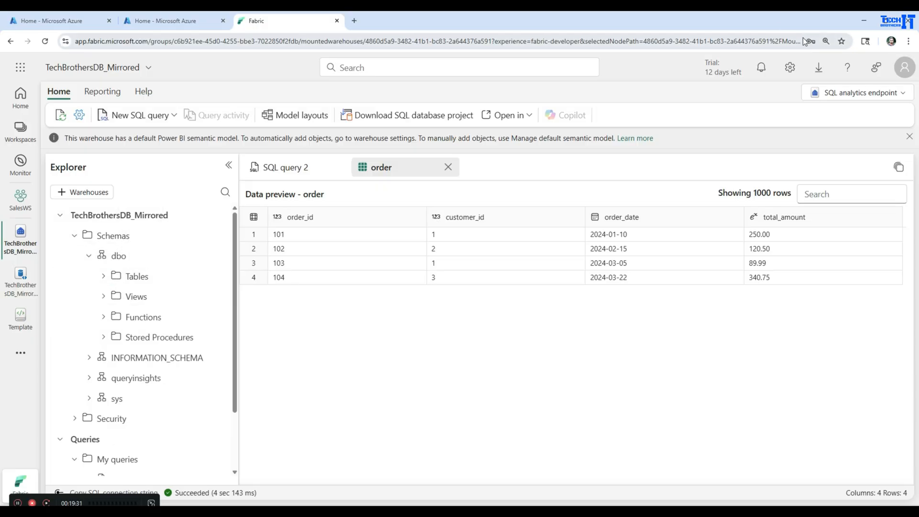
Step: Find the Data Gateway entry among the available downloads, then dismiss the list
left_click(819, 67)
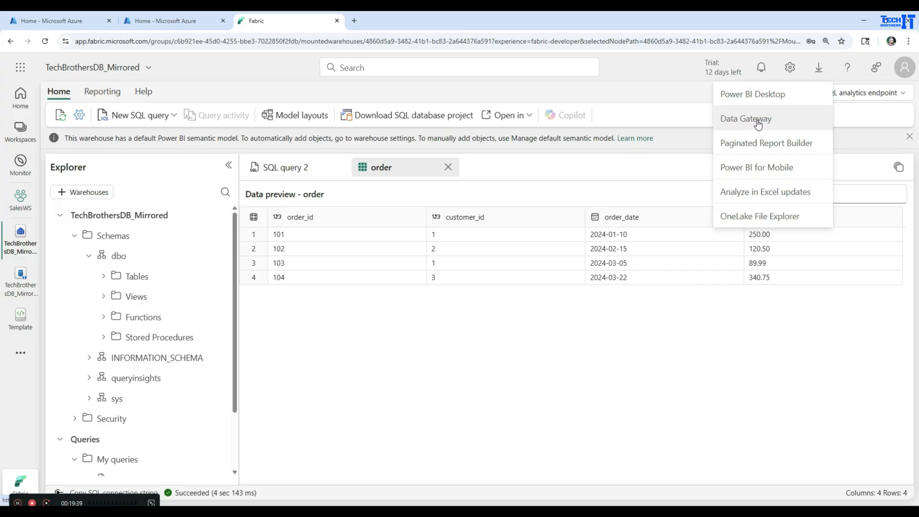
left_click(276, 80)
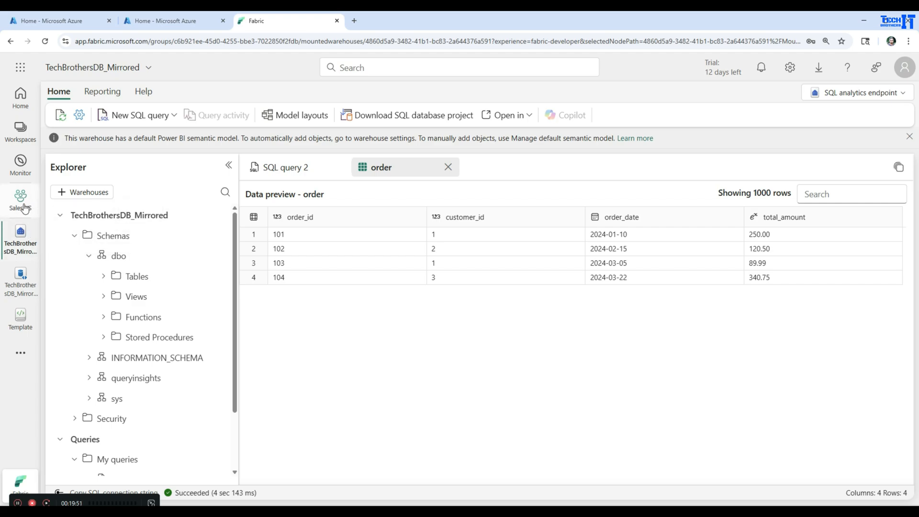
Step: Open the mirrored database, review the dbo.order and dbo.test scripts in SQL Server Management Studio, then return to Fabric in the browser
left_click(20, 277)
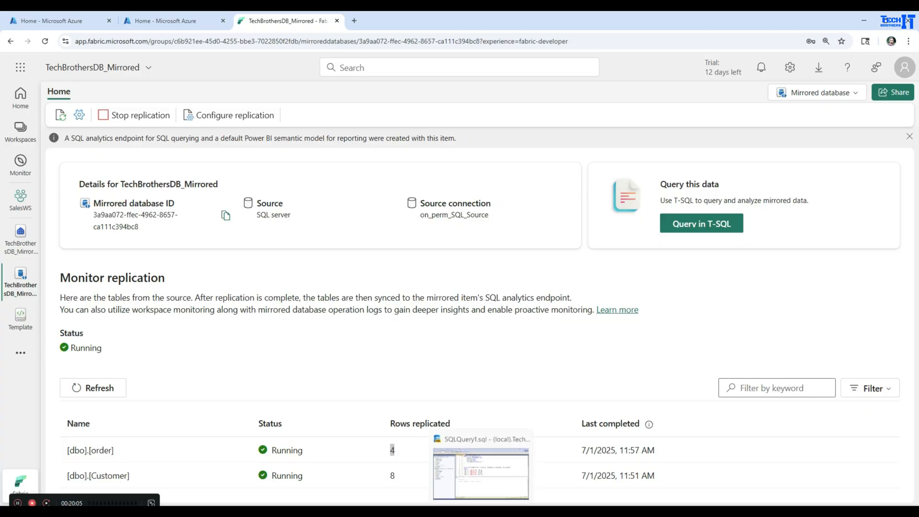
left_click(481, 511)
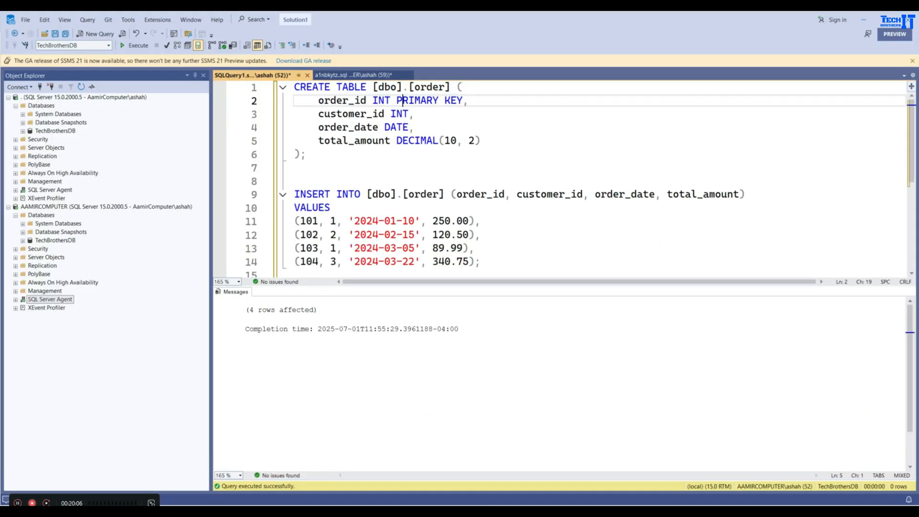
left_click(380, 77)
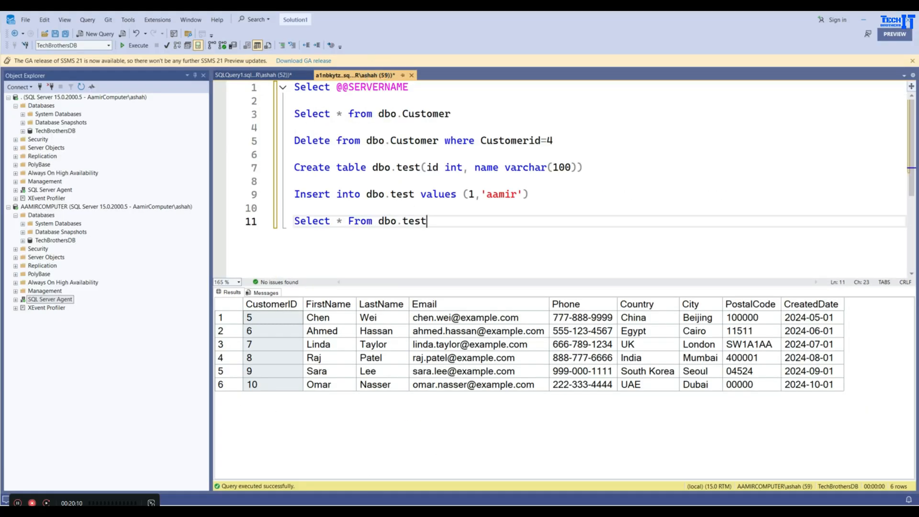
mouse_move(376, 512)
left_click(415, 480)
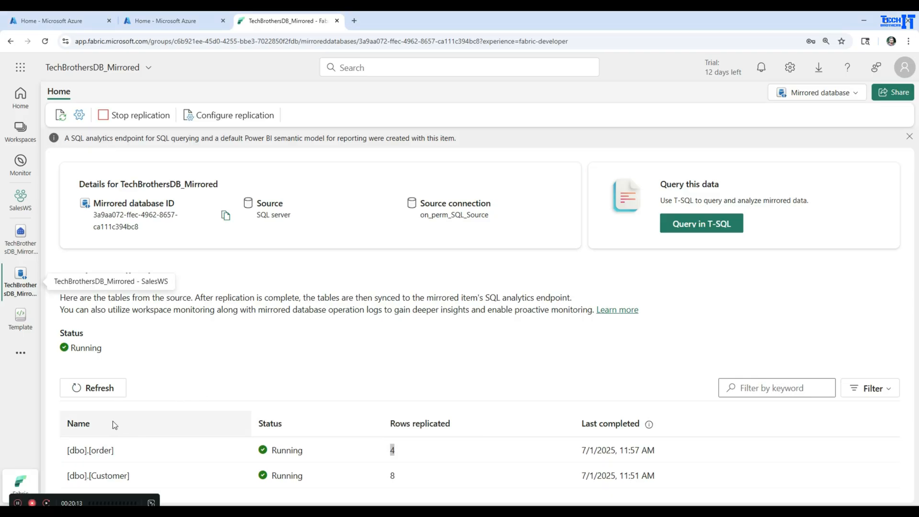
Step: Try to include dbo.test in the mirroring configuration while previewing its data, then close the configuration and discard any changes
left_click(231, 119)
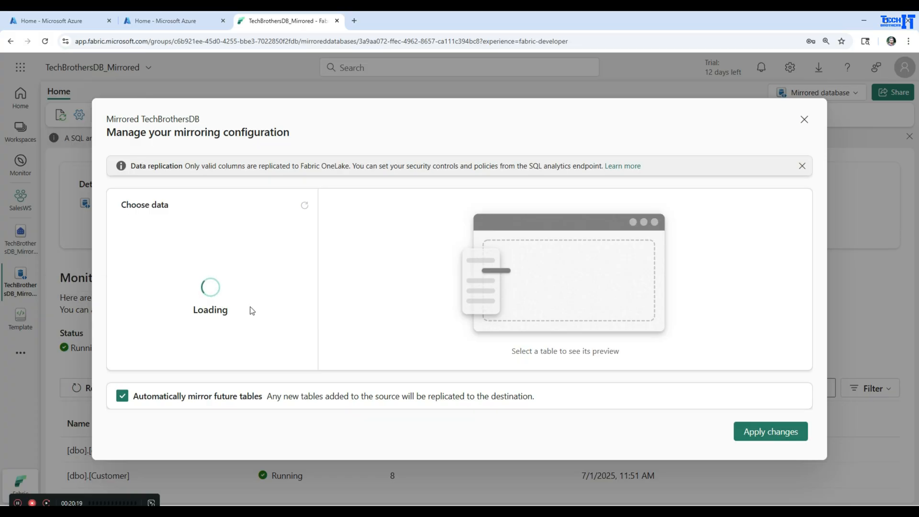
scroll(250, 310, "down", 1)
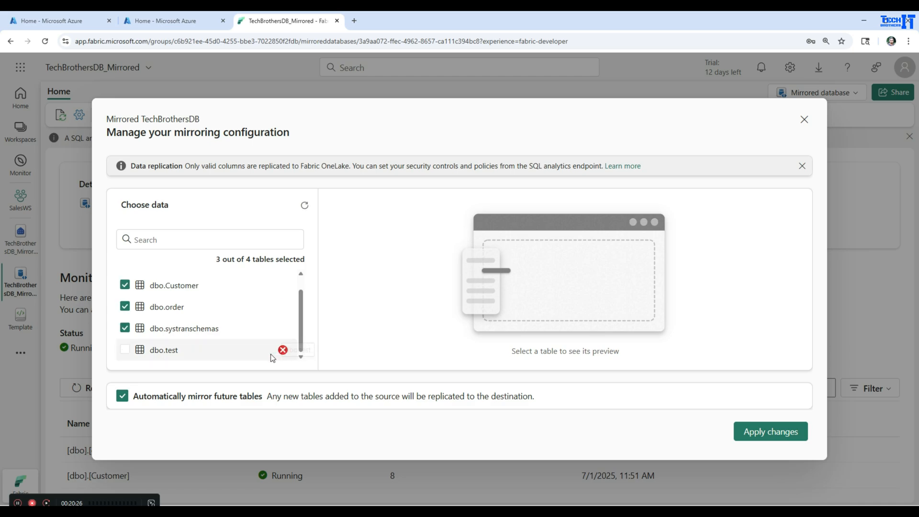
left_click(125, 352)
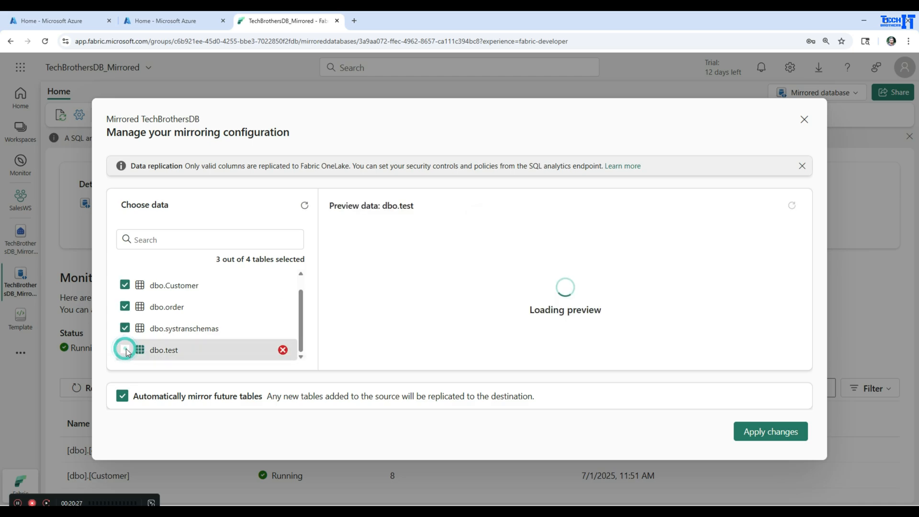
left_click(125, 353)
left_click(125, 353)
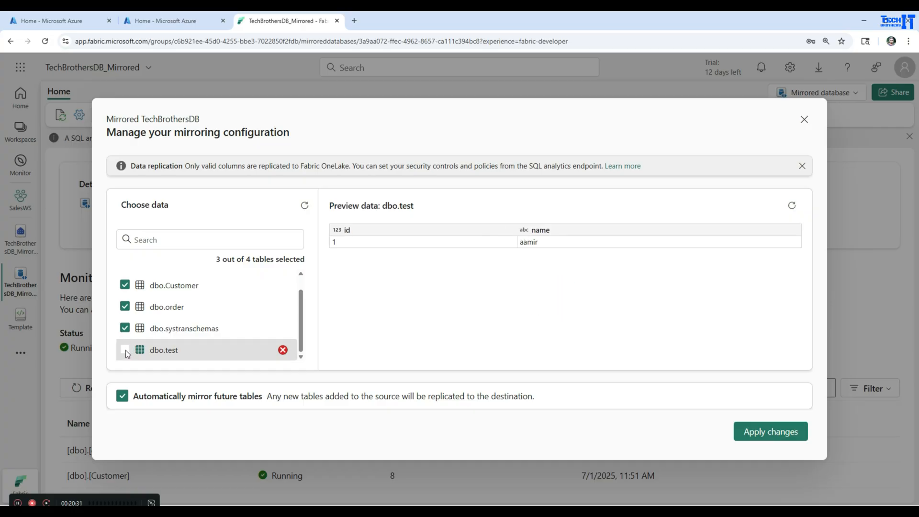
left_click(125, 351)
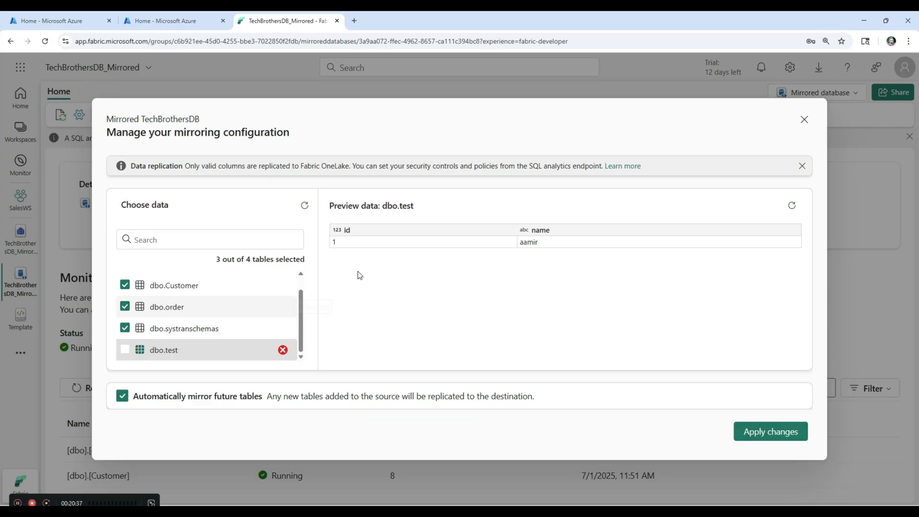
left_click(804, 120)
left_click(449, 319)
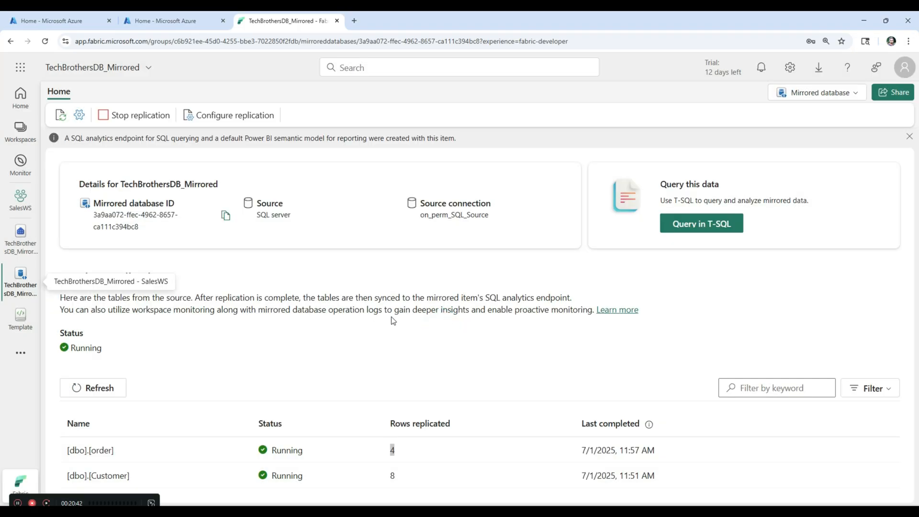